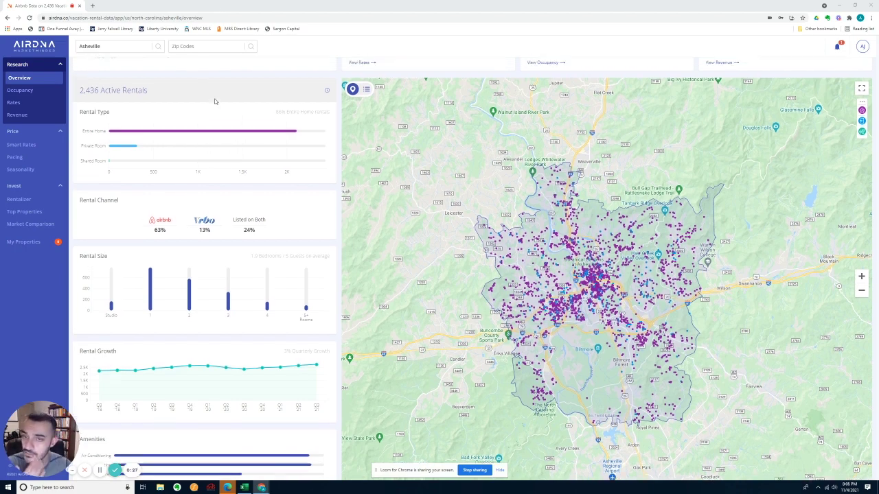
- From a map dot's card, open the Vrbo listing 'Minutes from Downtown Asheville…' ($125/night, 3 bedrooms)
scroll(214, 101, "up", 1)
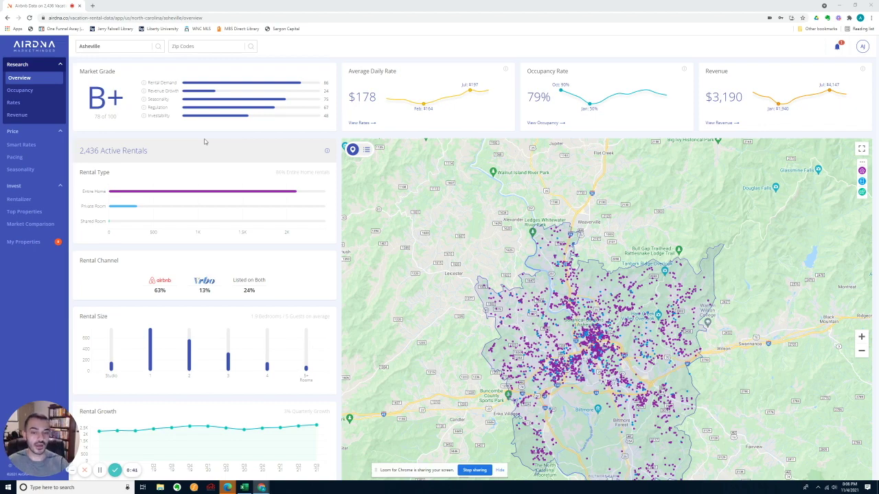
scroll(204, 255, "down", 1)
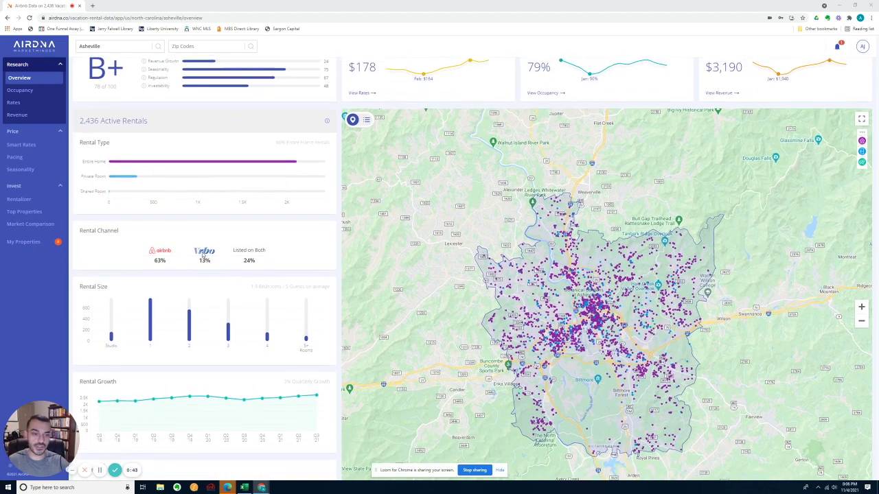
scroll(203, 255, "up", 1)
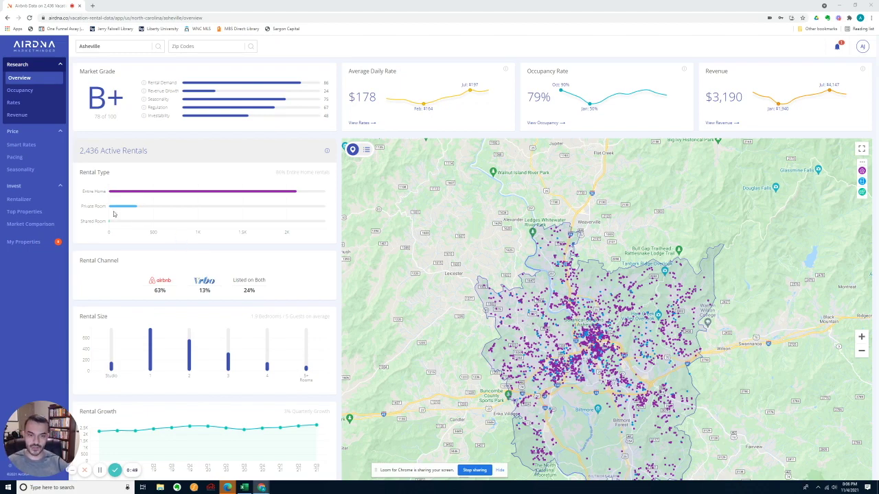
scroll(104, 242, "down", 1)
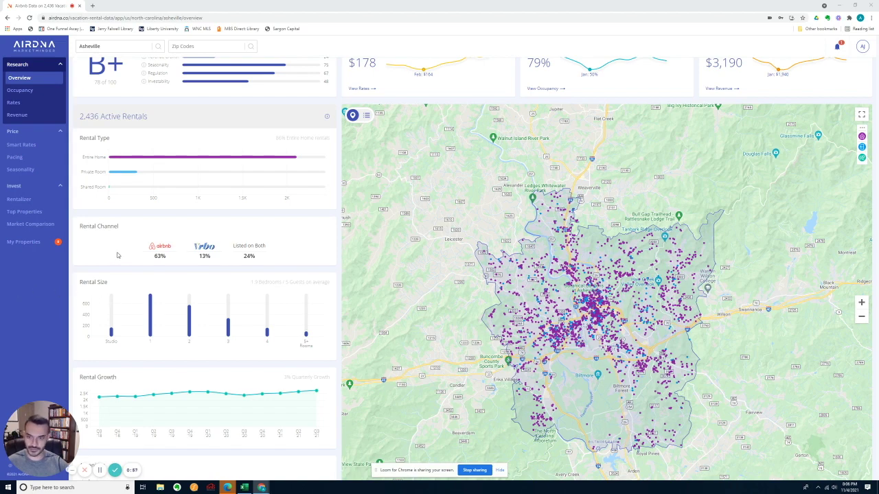
scroll(216, 373, "up", 1)
mouse_move(604, 340)
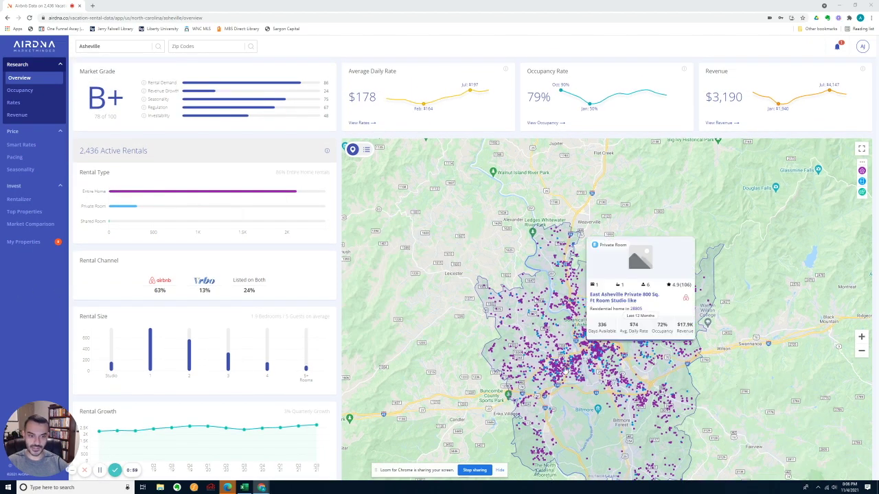
scroll(264, 251, "down", 2)
scroll(263, 243, "up", 2)
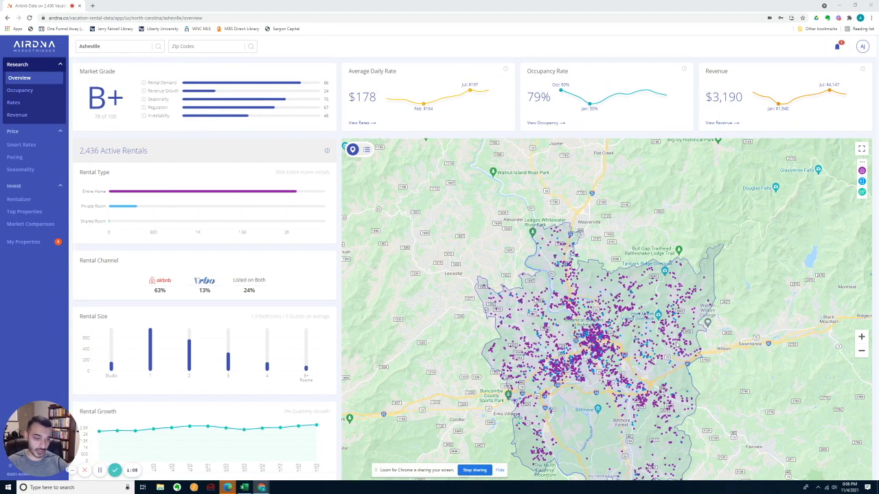
mouse_move(536, 353)
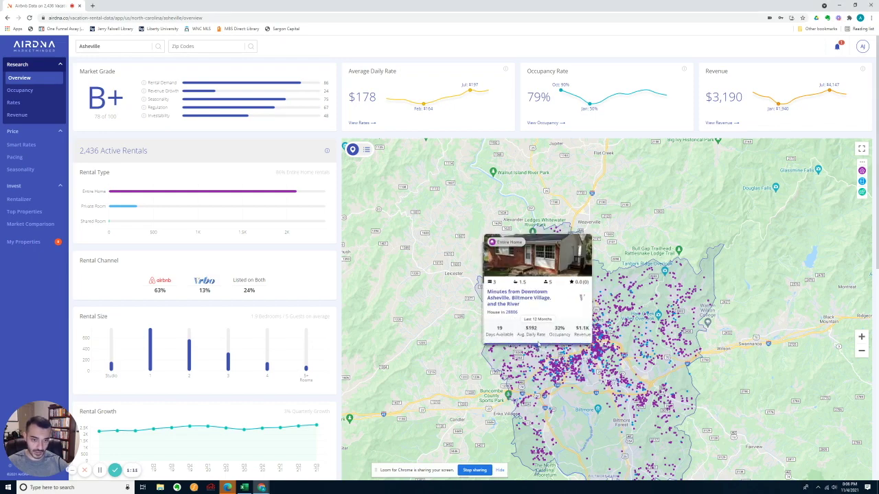
left_click(525, 300)
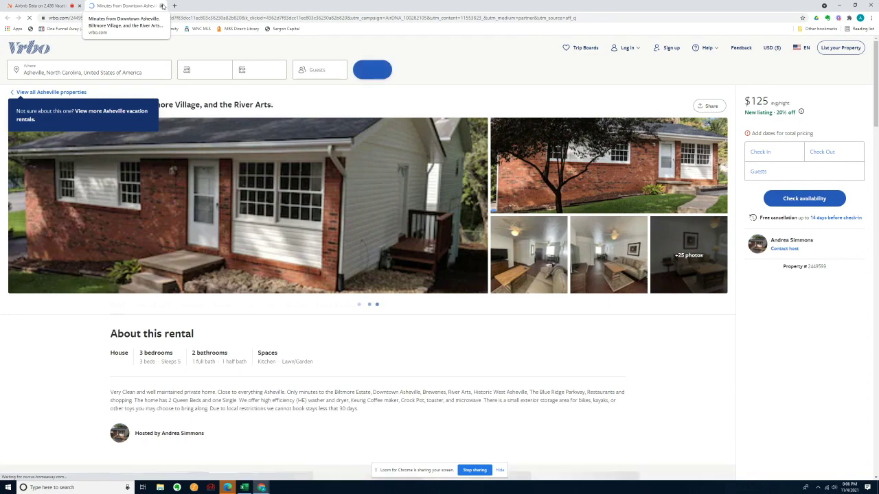
- Close the 'Minutes from Downtown Asheville…' Vrbo tab to return to the AirDNA overview
left_click(163, 5)
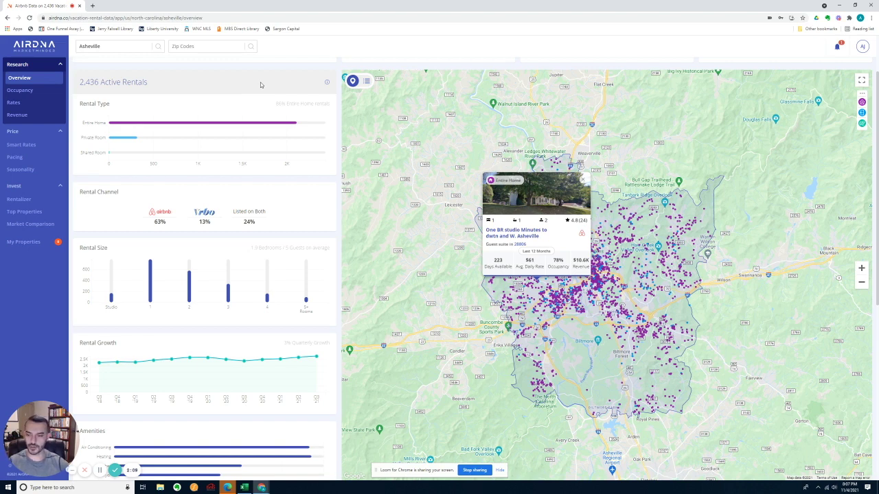
- Highlight the Market Grade scores, then open Revenue: entire home $3,460, private $1,378, shared $304
scroll(278, 173, "up", 1)
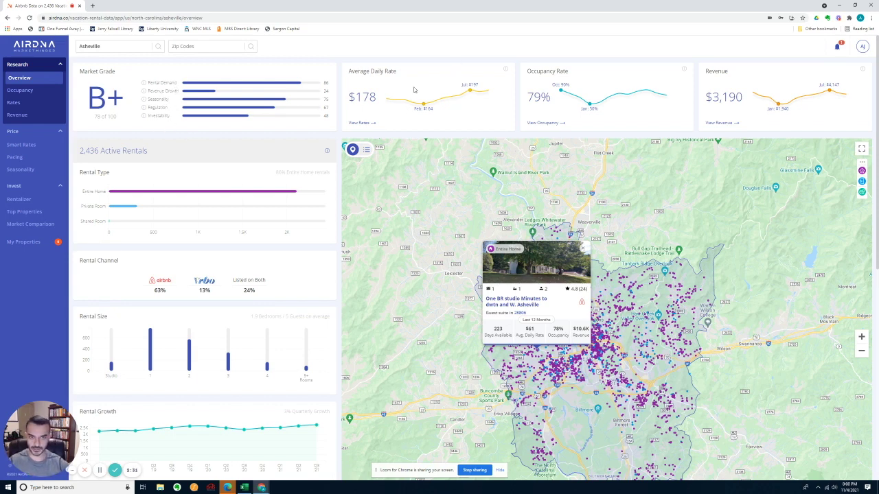
left_click_drag(332, 111, 180, 125)
left_click(186, 128)
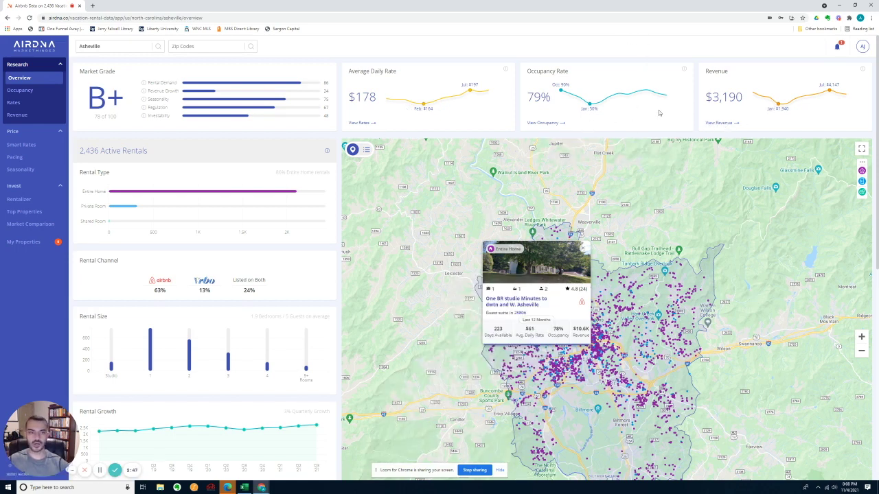
left_click(728, 123)
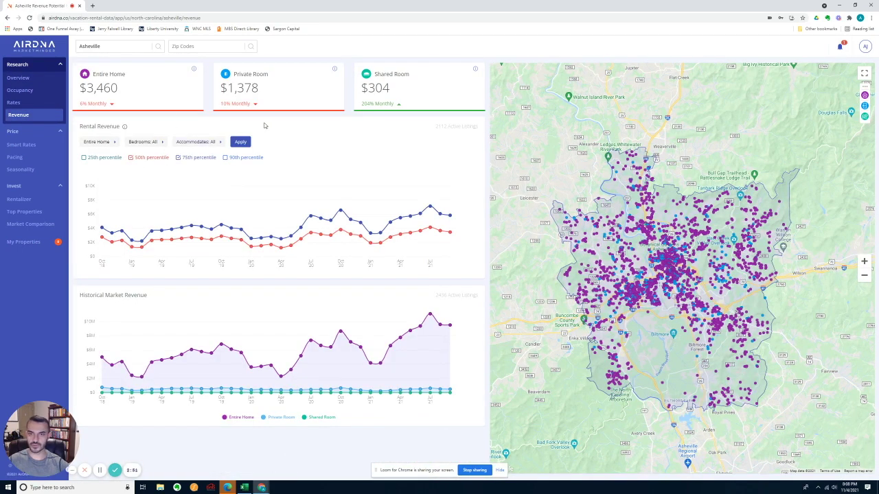
- Filter revenue to 3+ bedroom homes, add the 90th percentile line, then return to Overview
left_click(153, 143)
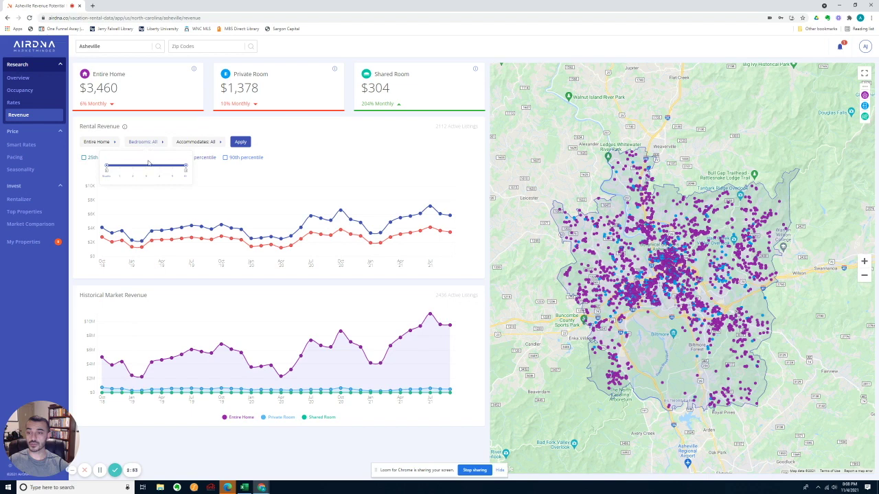
left_click_drag(107, 167, 145, 168)
left_click(237, 142)
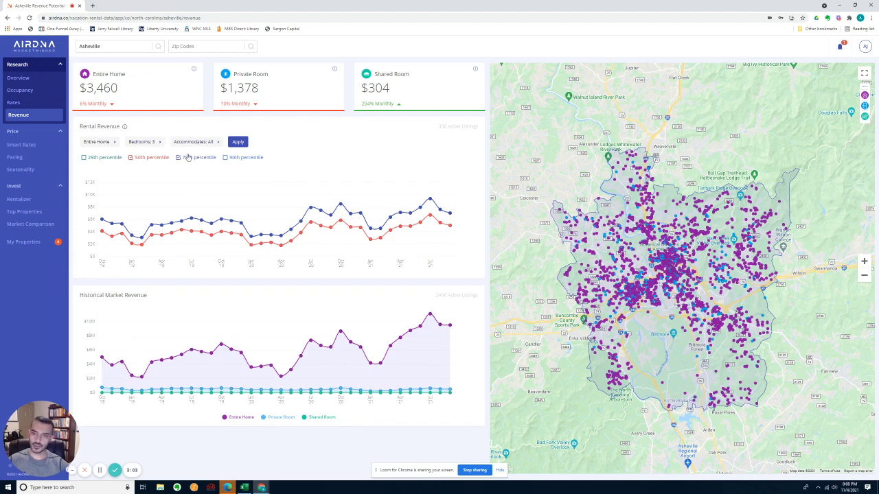
left_click(223, 158)
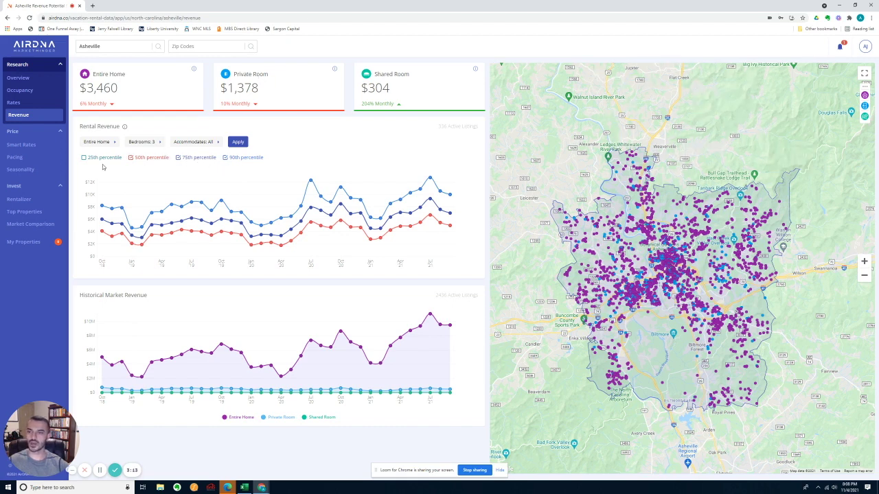
left_click(17, 78)
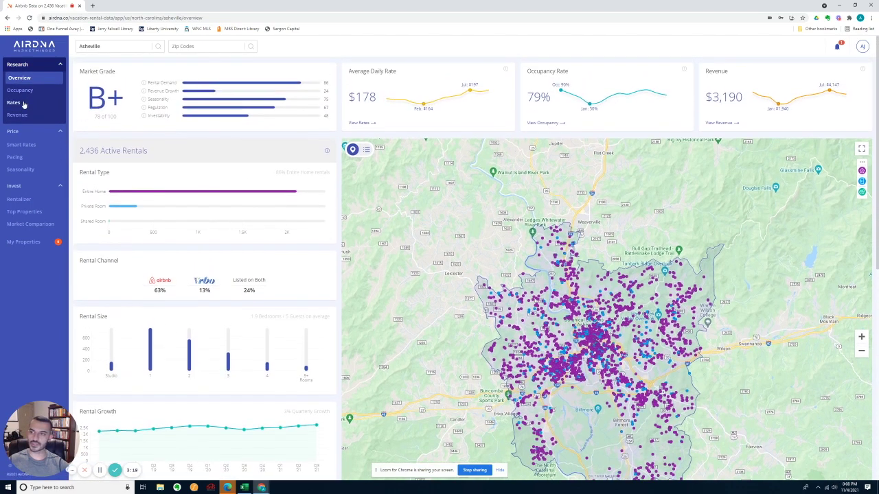
- Check Rates and Revenue, then open Seasonality showing July best month and $170 RevPAR
left_click(14, 102)
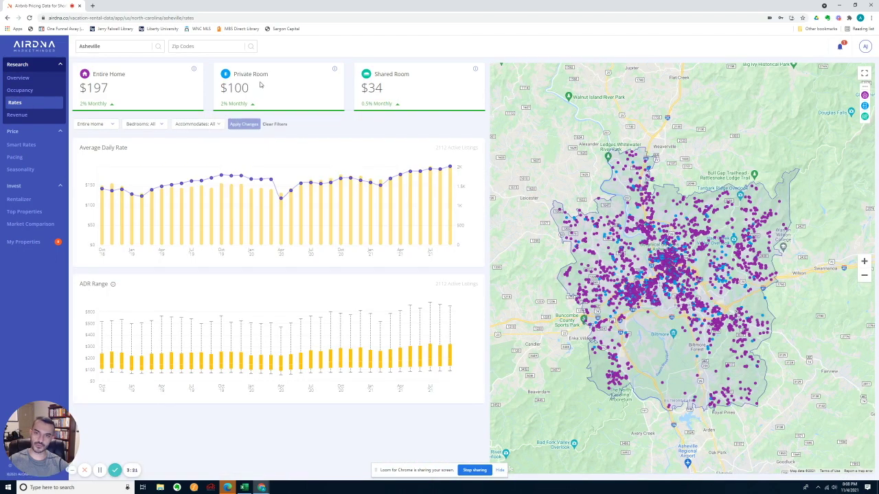
mouse_move(629, 254)
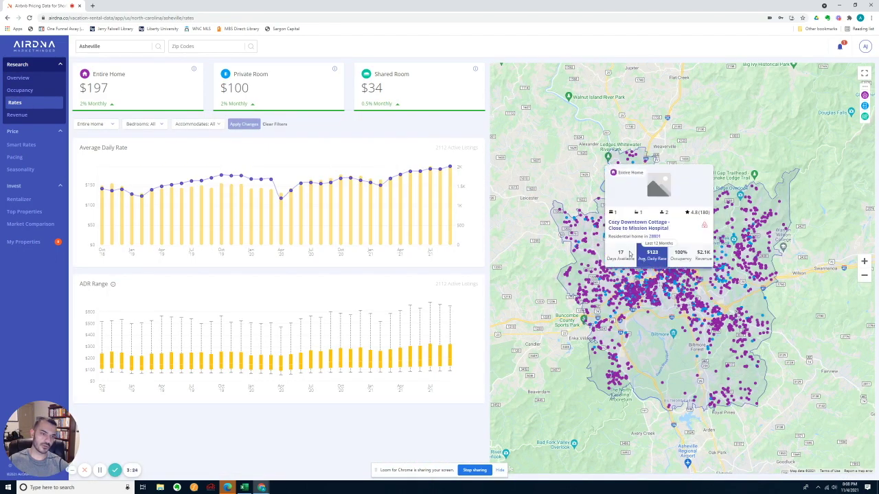
left_click(26, 114)
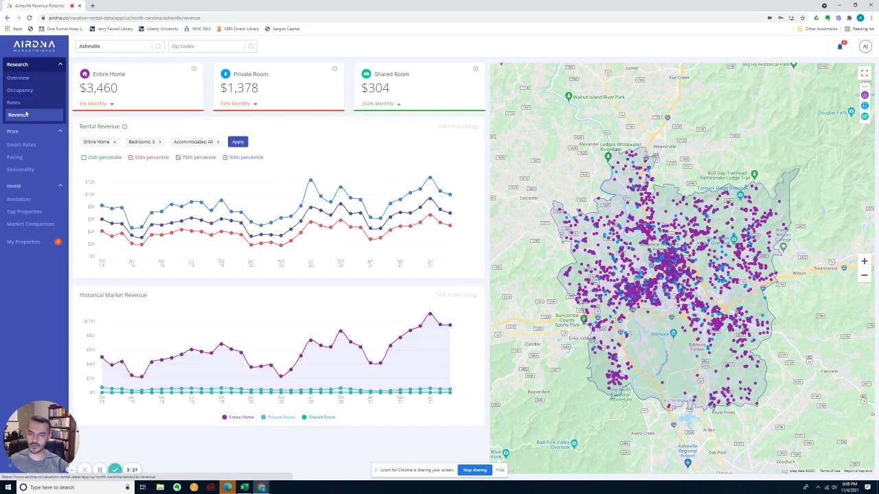
left_click(15, 103)
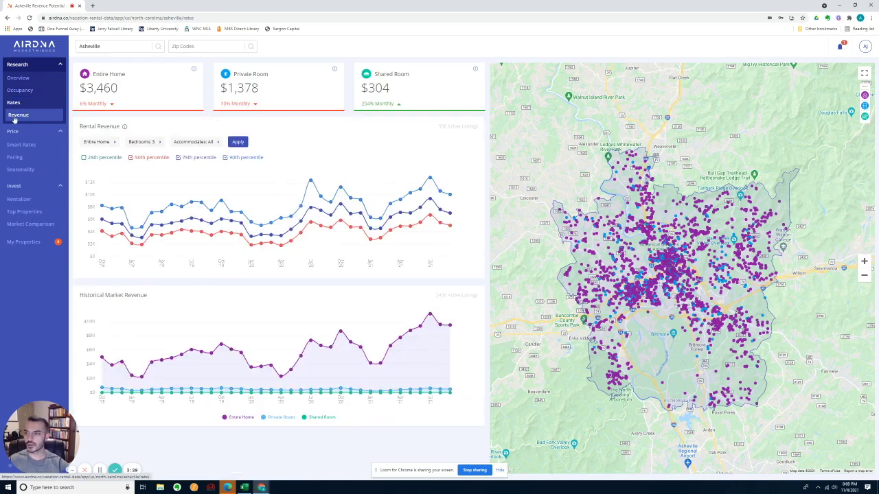
left_click(25, 170)
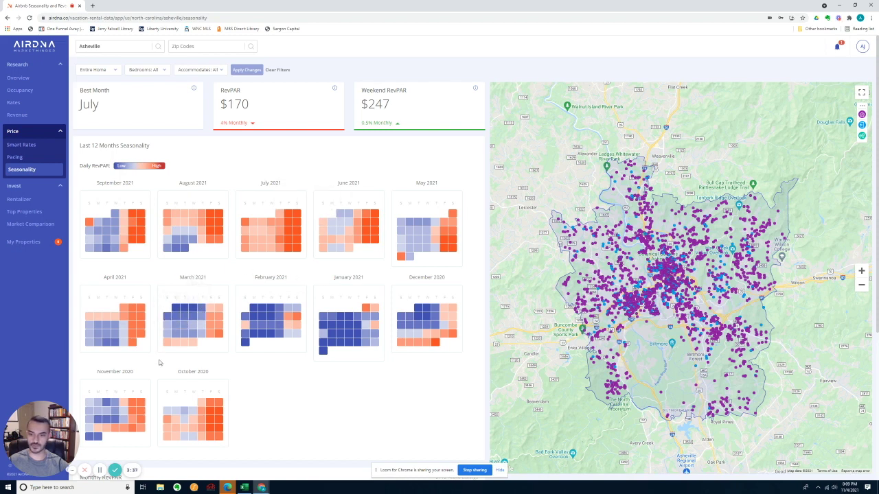
scroll(212, 339, "down", 2)
scroll(230, 302, "up", 1)
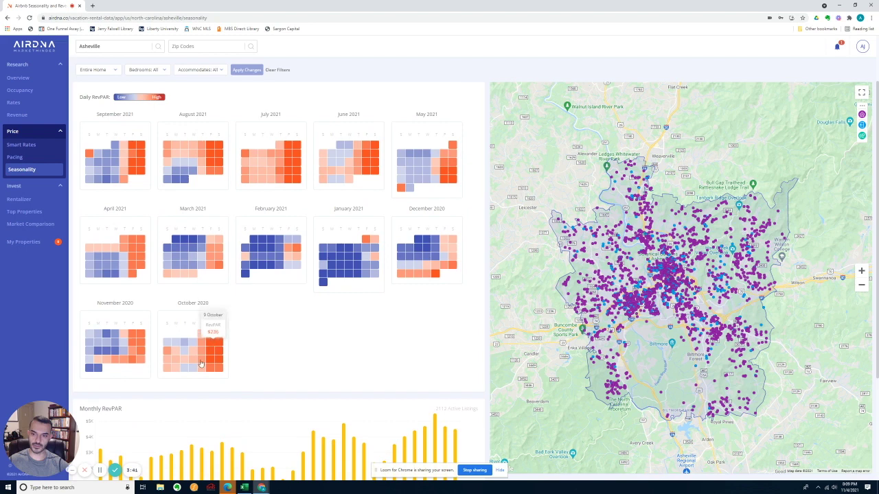
scroll(234, 343, "up", 1)
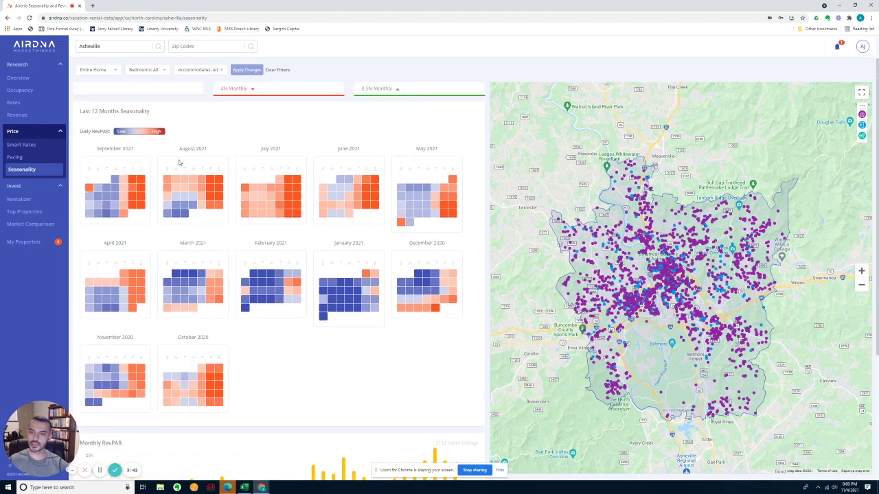
scroll(174, 176, "up", 1)
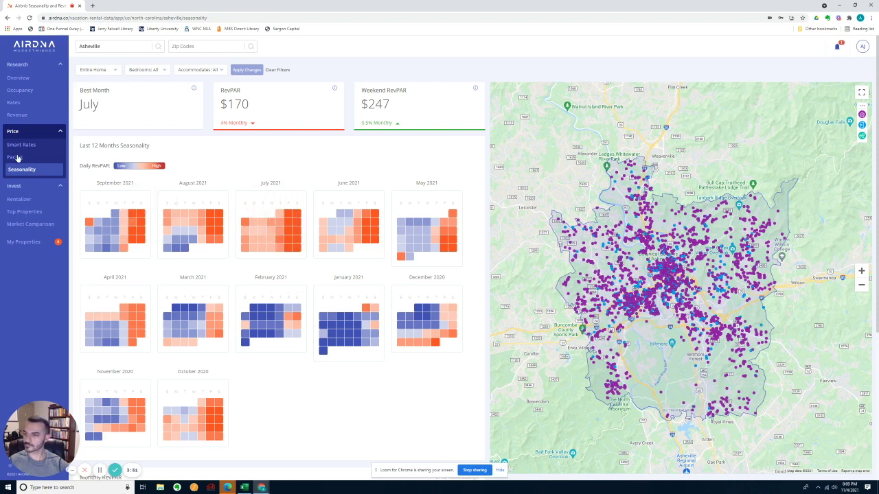
- Pass through Rentalizer to Top Properties, led by a 6-bed home earning $362,831
left_click(21, 203)
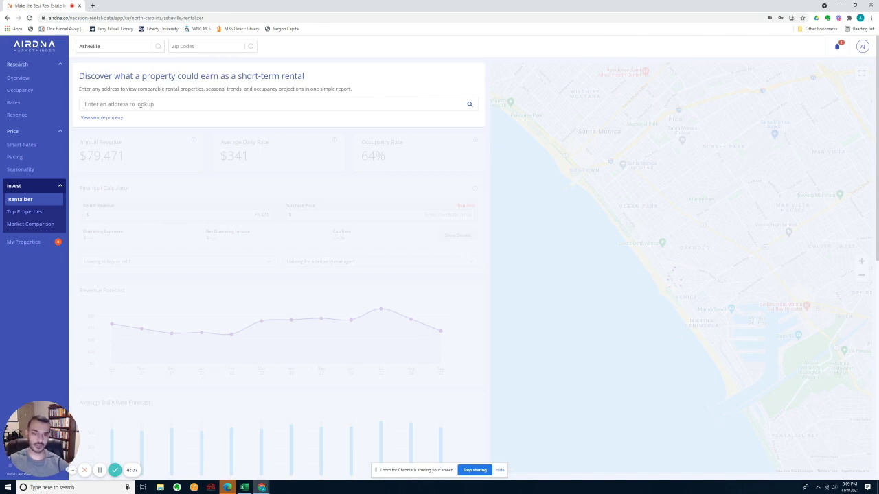
left_click(25, 212)
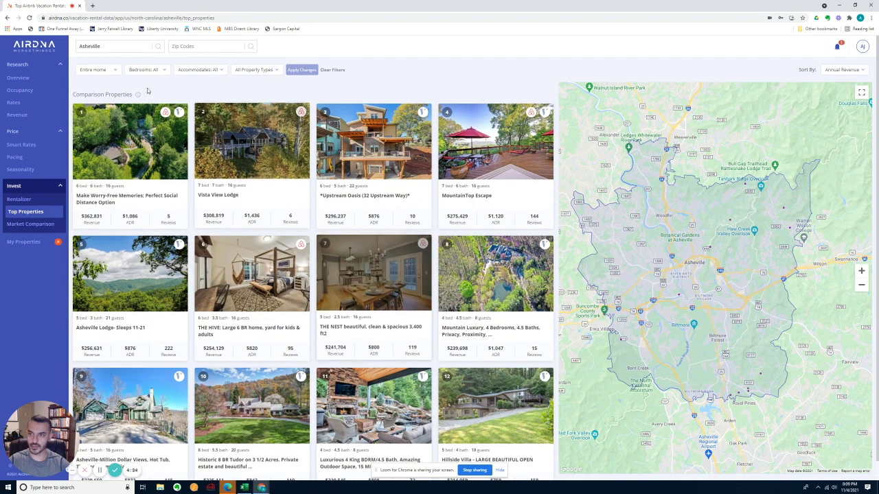
- Filter Top Properties to 3-bedroom homes accommodating 1–6 guests
left_click(146, 71)
left_click_drag(128, 90, 172, 87)
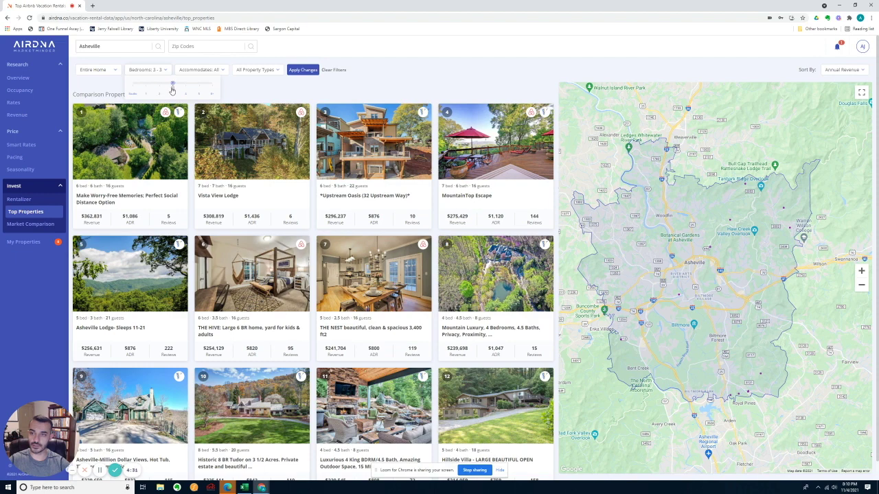
left_click(221, 70)
left_click_drag(270, 87, 209, 93)
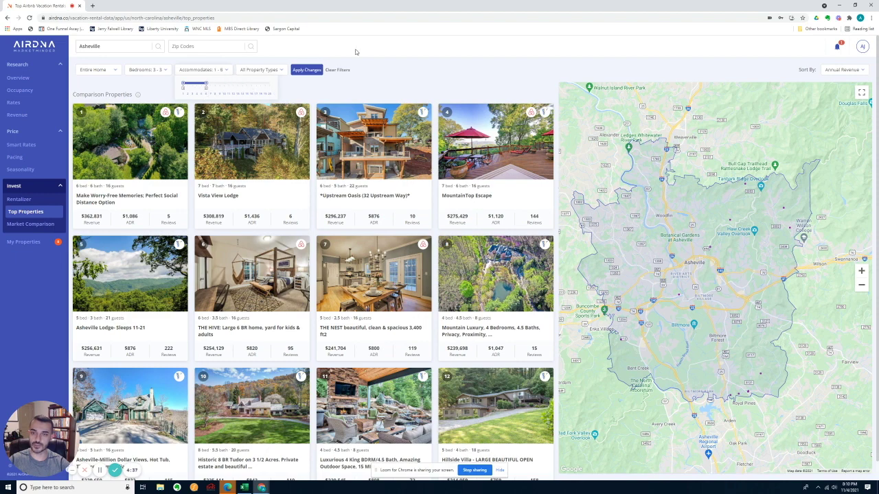
left_click(311, 71)
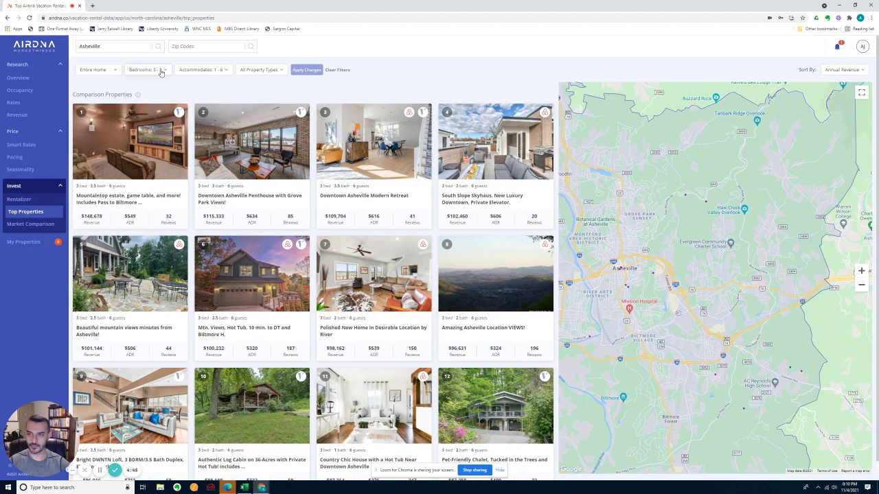
- Highlight the leading mountaintop estate's $148,678 annual revenue, then clear the highlight
scroll(252, 274, "down", 1)
scroll(494, 392, "up", 1)
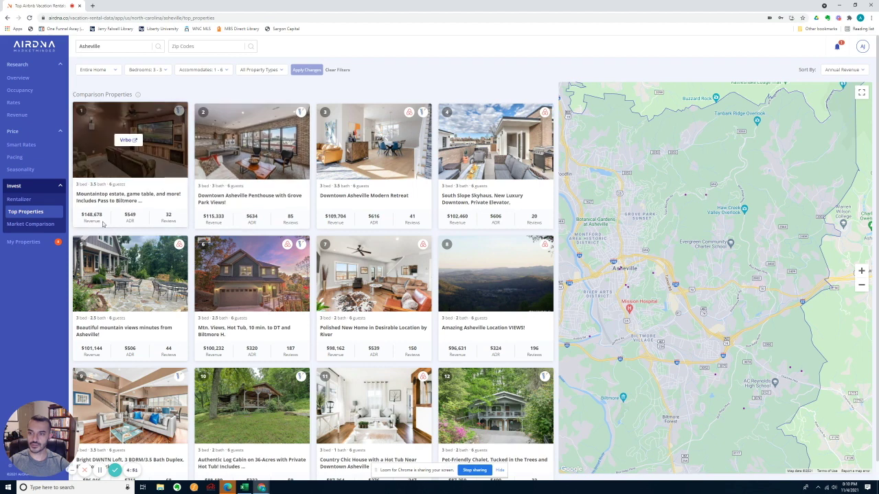
left_click_drag(80, 215, 108, 217)
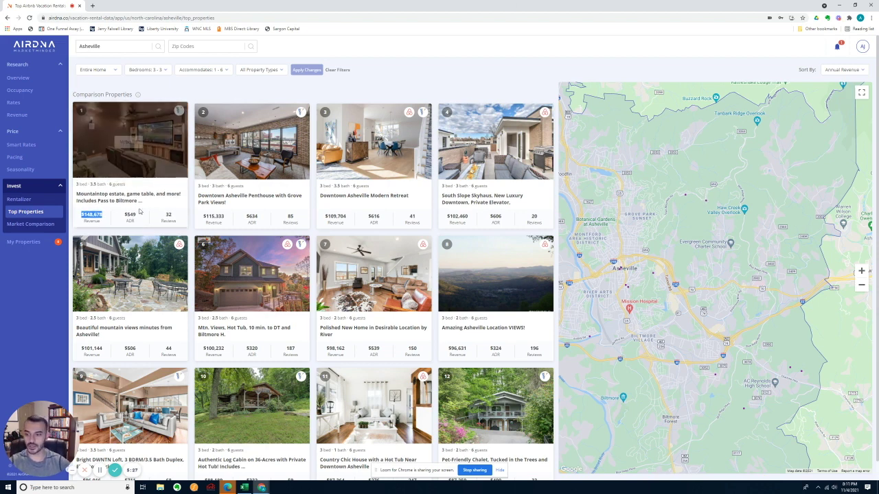
left_click(105, 218)
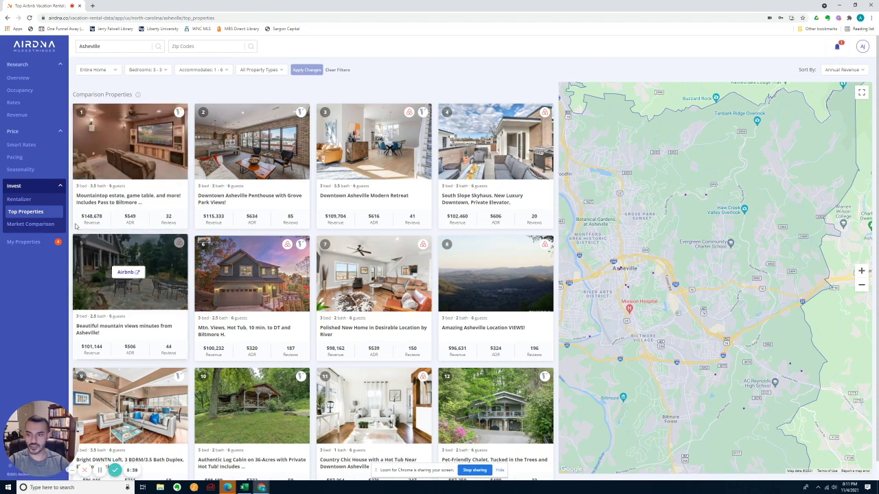
left_click_drag(81, 214, 106, 217)
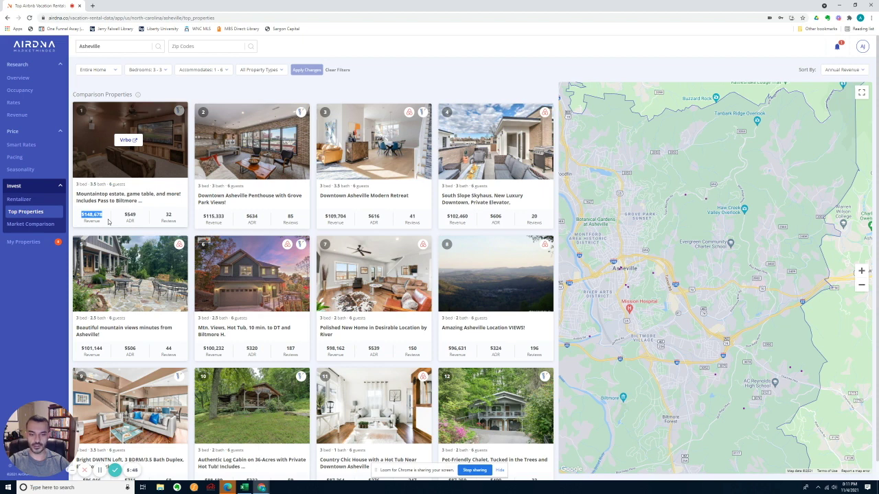
left_click_drag(103, 215, 81, 217)
left_click(102, 215)
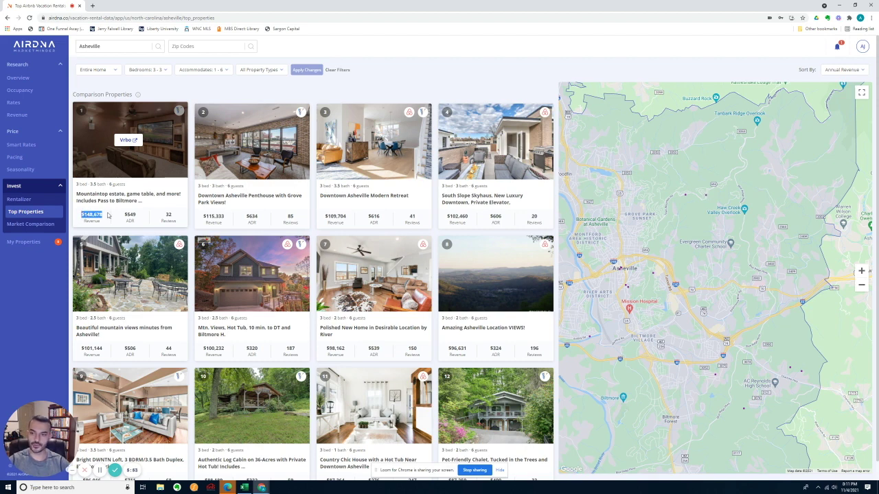
left_click(105, 210)
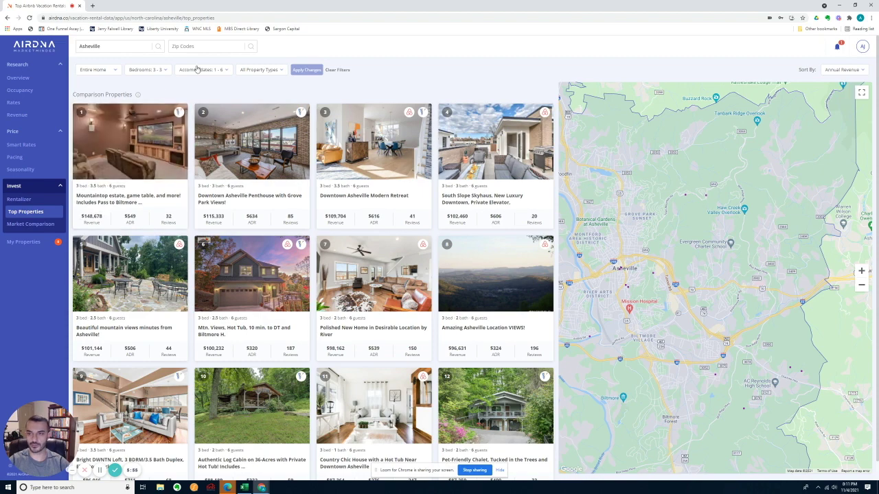
- Reset the Bedrooms and Accommodates filters to All and apply both
scroll(527, 326, "down", 1)
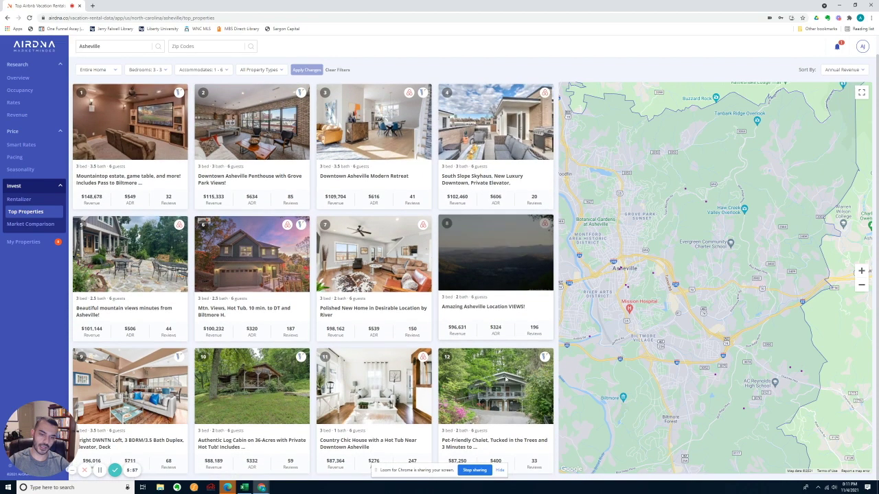
scroll(142, 87, "up", 1)
left_click(149, 69)
left_click_drag(172, 84, 132, 85)
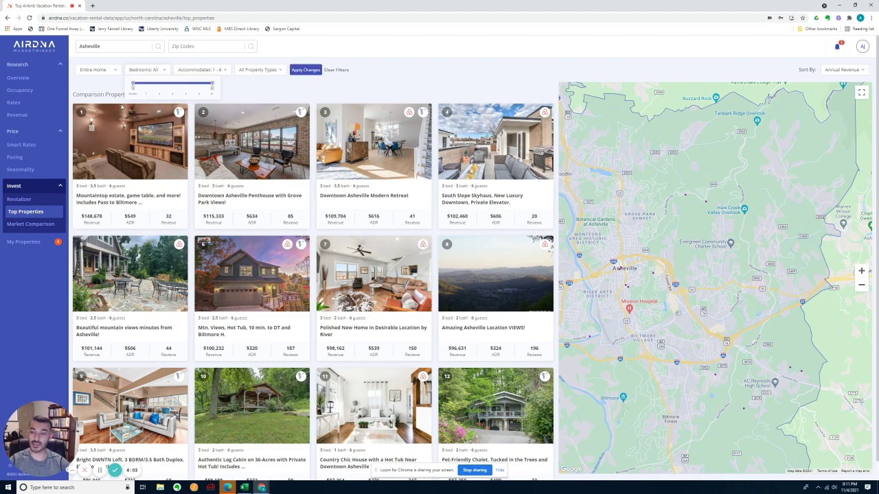
left_click(308, 71)
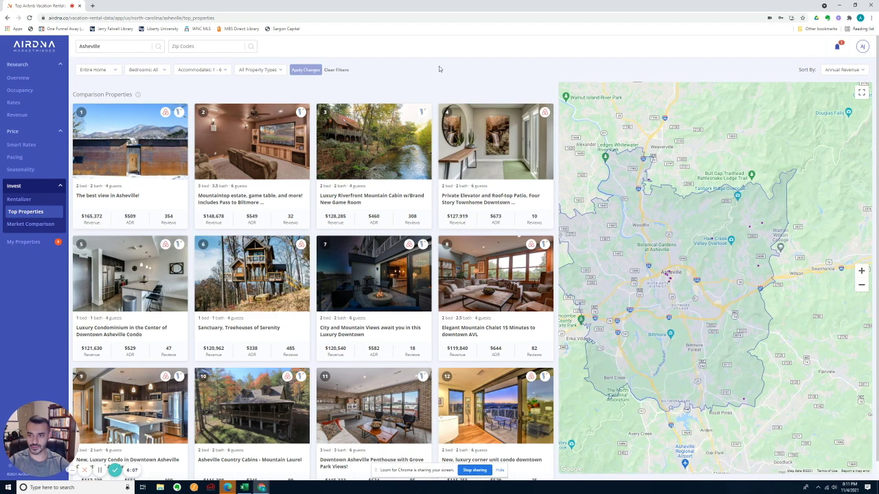
left_click(215, 71)
left_click_drag(204, 89, 302, 91)
left_click(307, 70)
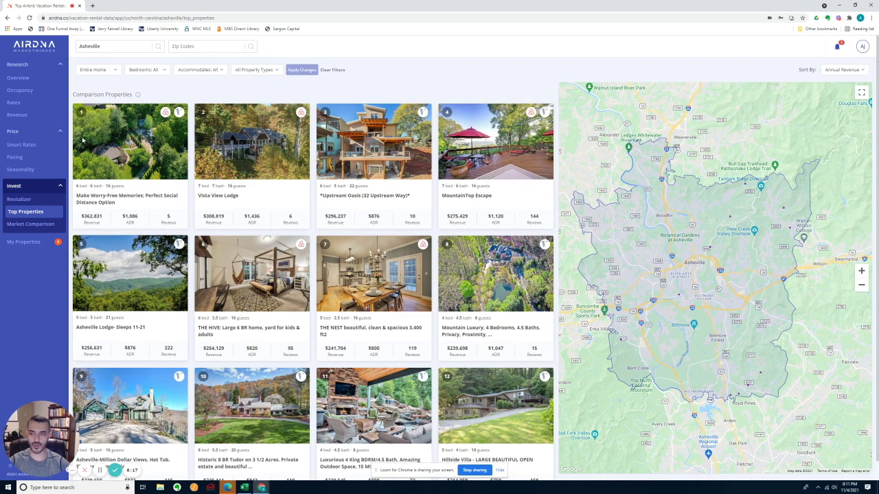
- Highlight the new top listing's $362,831 revenue, then clear the highlight
mouse_move(89, 122)
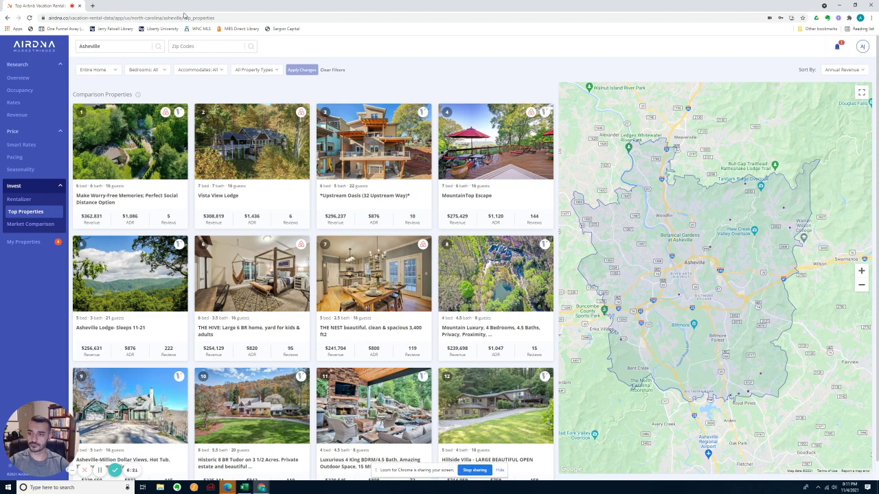
left_click_drag(80, 215, 105, 216)
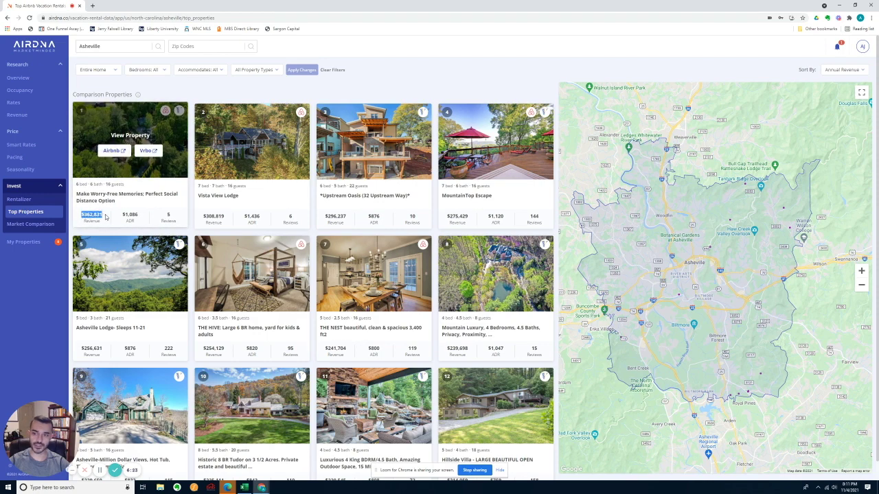
left_click(387, 72)
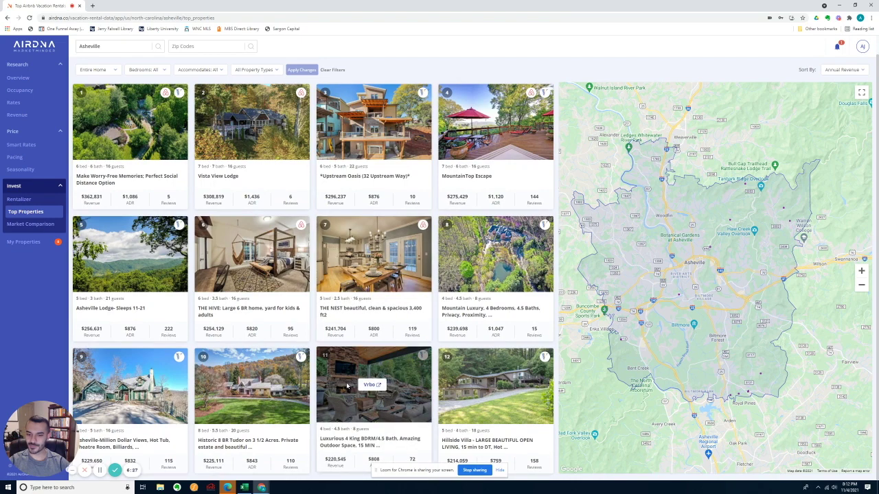
- Open Market Comparison, charting four Santa Monica segments by monthly revenue
left_click(31, 224)
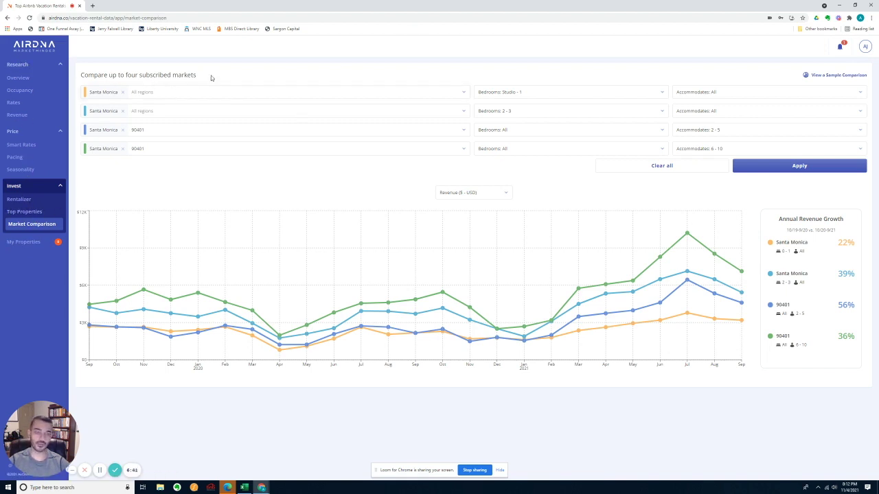
- Return to Overview, toggle the Price section, and review 2,436 active rentals (63% Airbnb, 13% Vrbo)
left_click(24, 78)
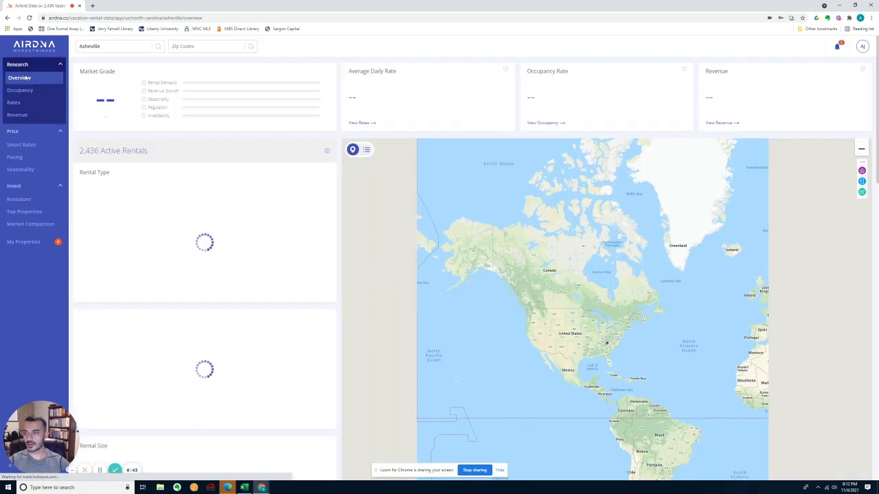
scroll(112, 123, "down", 1)
left_click(24, 133)
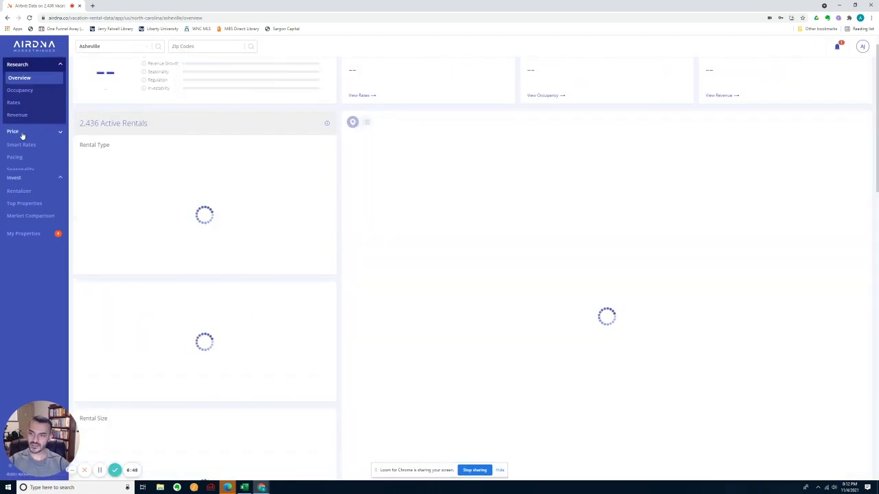
left_click(27, 132)
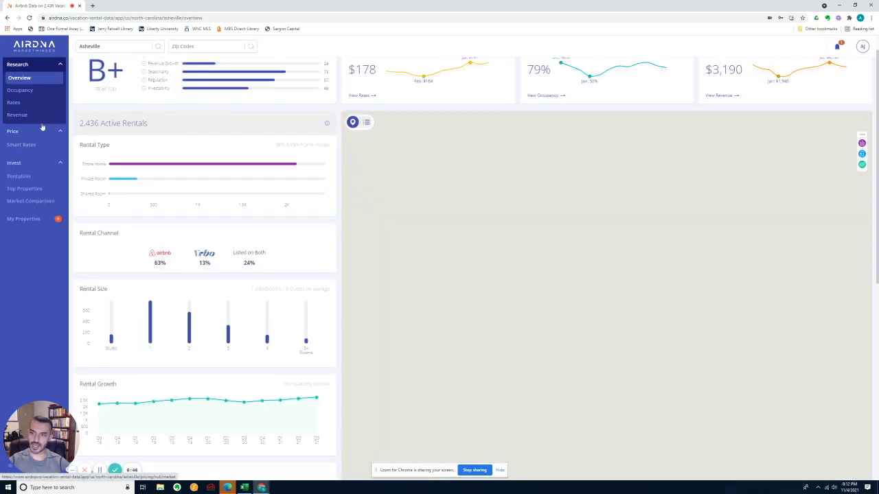
scroll(238, 334, "down", 2)
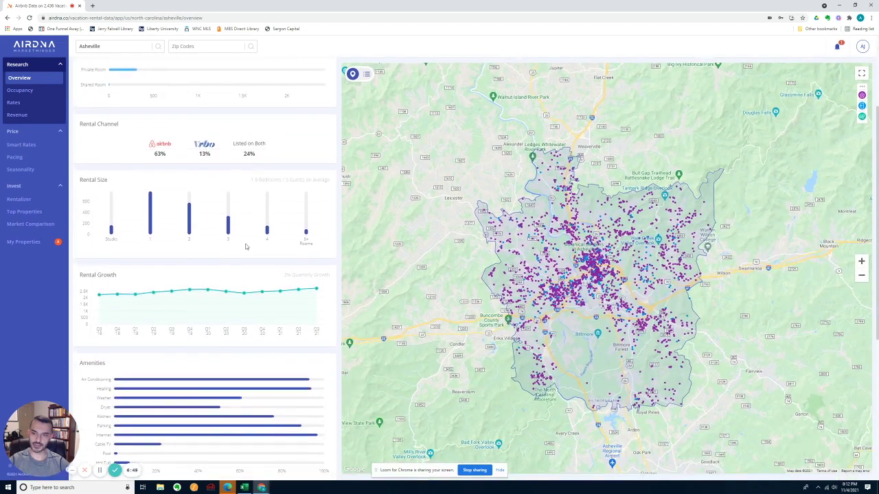
scroll(220, 309, "down", 2)
scroll(216, 309, "up", 2)
mouse_move(151, 208)
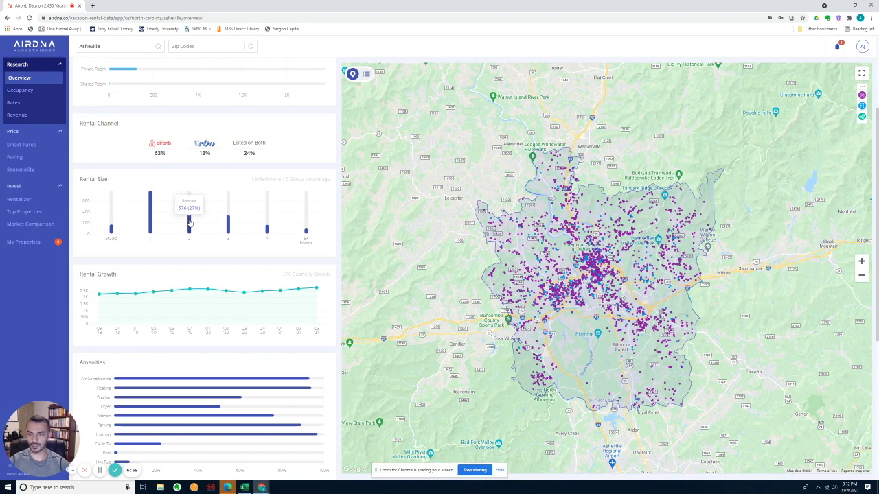
scroll(226, 206, "down", 3)
scroll(254, 180, "up", 5)
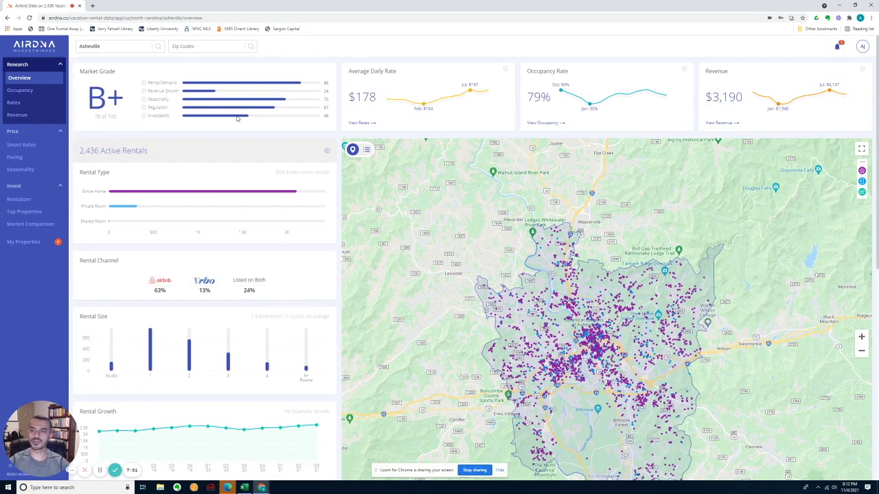
- Switch the market to Black Mountain, North Carolina, showing grade A, $221 daily rate and 501 rentals
left_click(119, 47)
type("black")
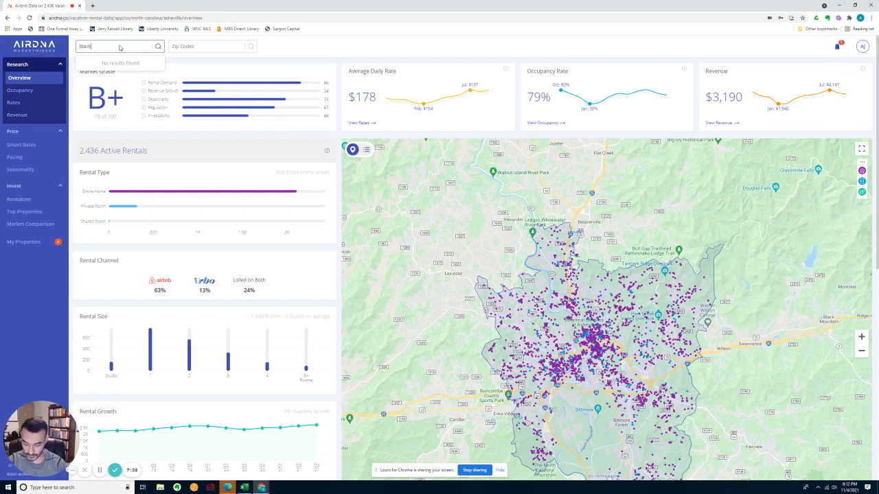
type(" mountain")
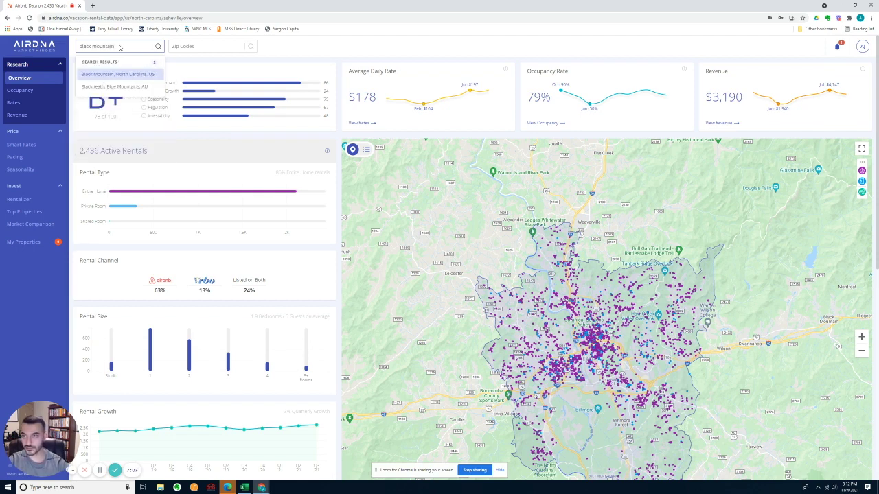
key("Return")
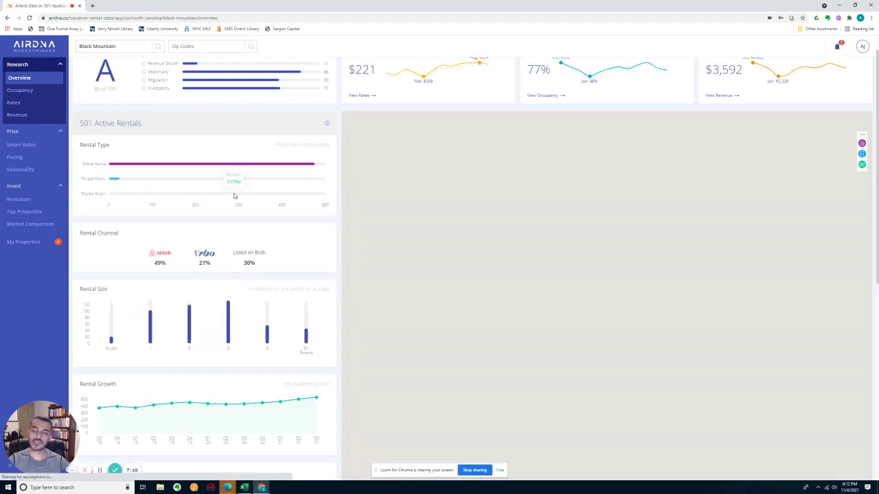
scroll(134, 142, "up", 1)
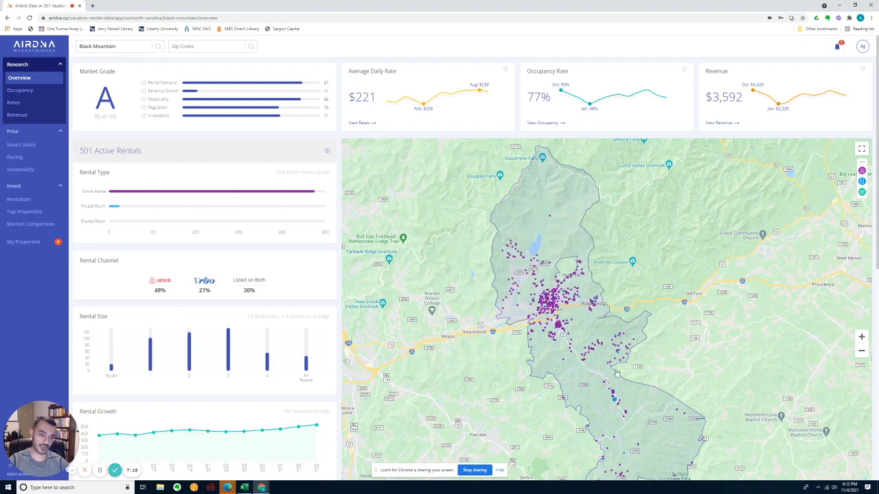
scroll(261, 218, "down", 1)
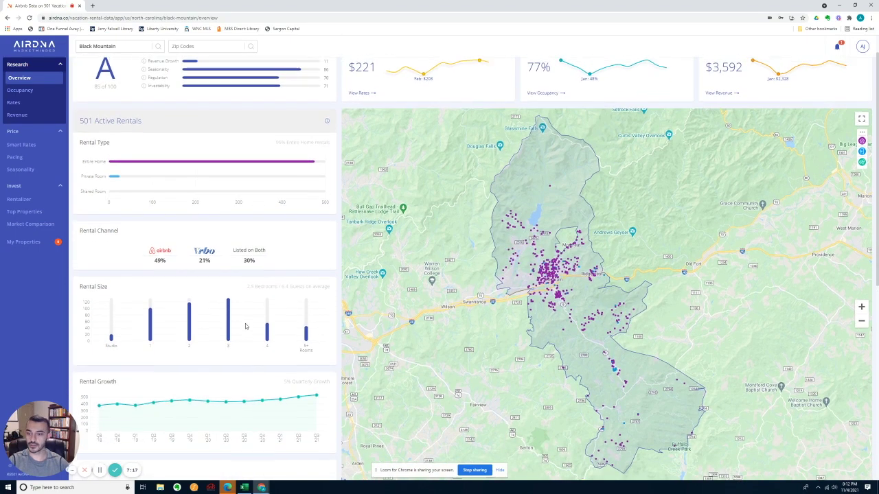
scroll(246, 326, "up", 1)
- Open Black Mountain's Smart Rates calendar of November market rates, then collapse investing tools and open Rentalizer
left_click(23, 170)
left_click(15, 157)
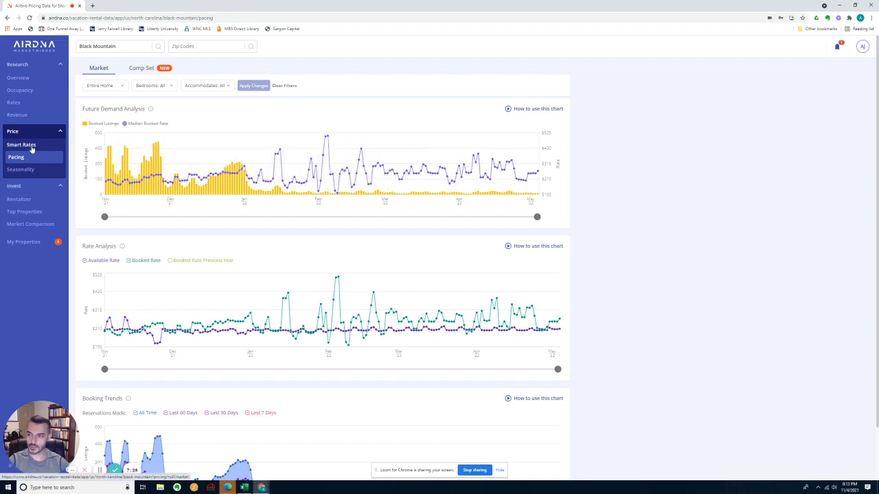
left_click(30, 145)
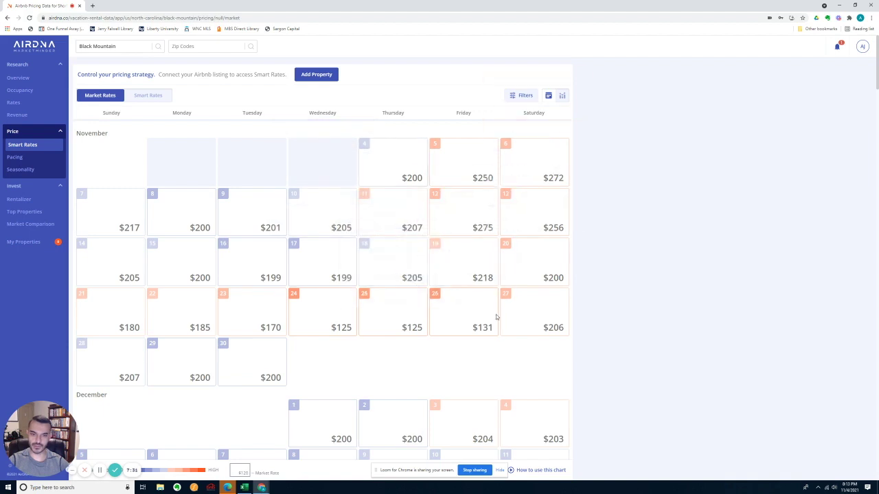
scroll(303, 309, "down", 2)
scroll(374, 372, "down", 3)
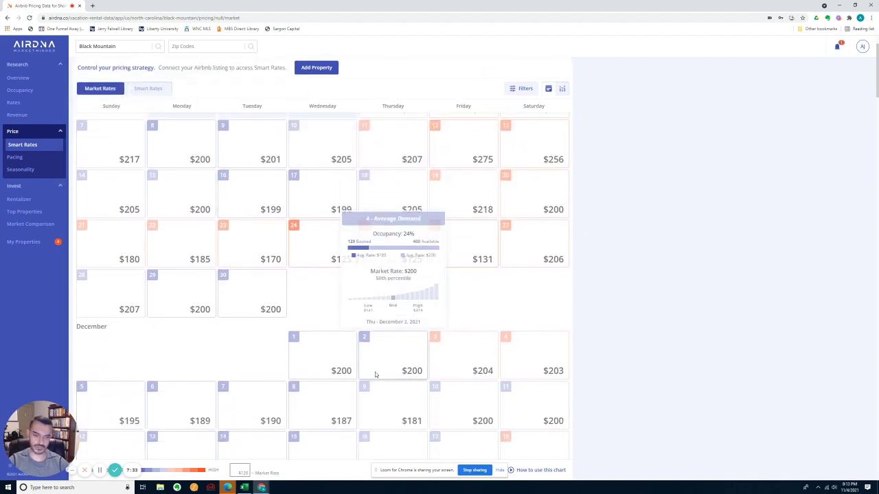
scroll(384, 378, "up", 4)
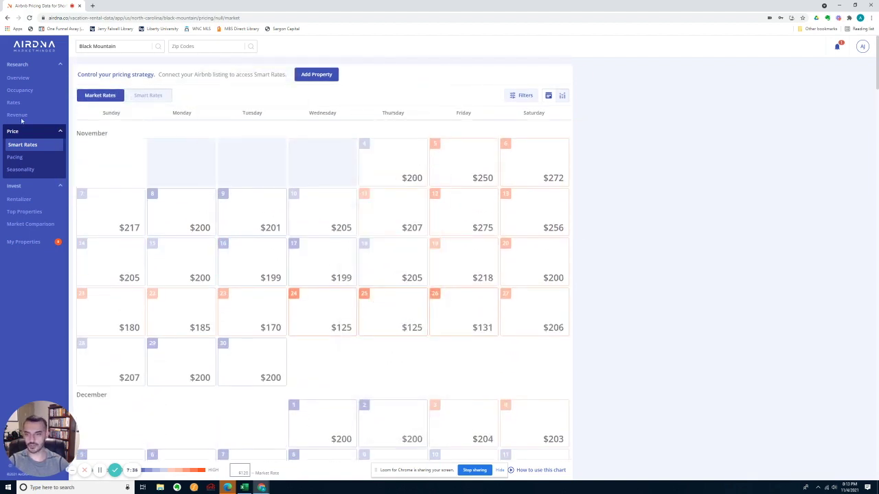
left_click(32, 187)
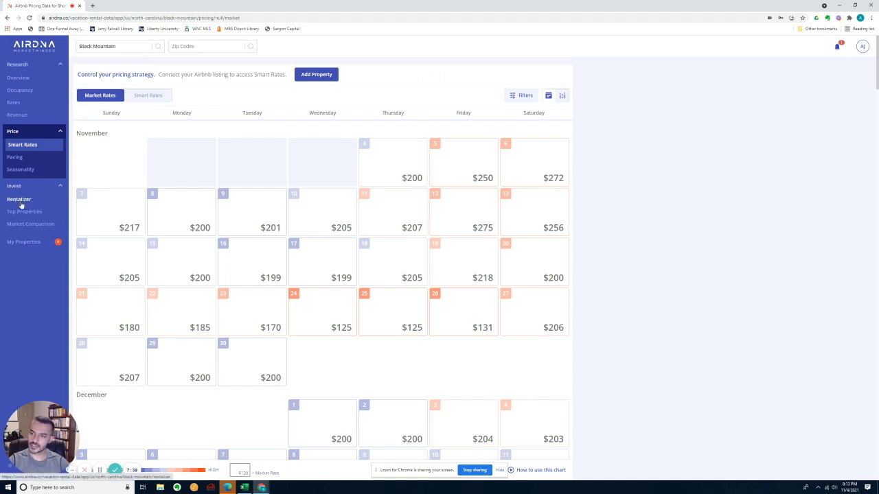
left_click(20, 201)
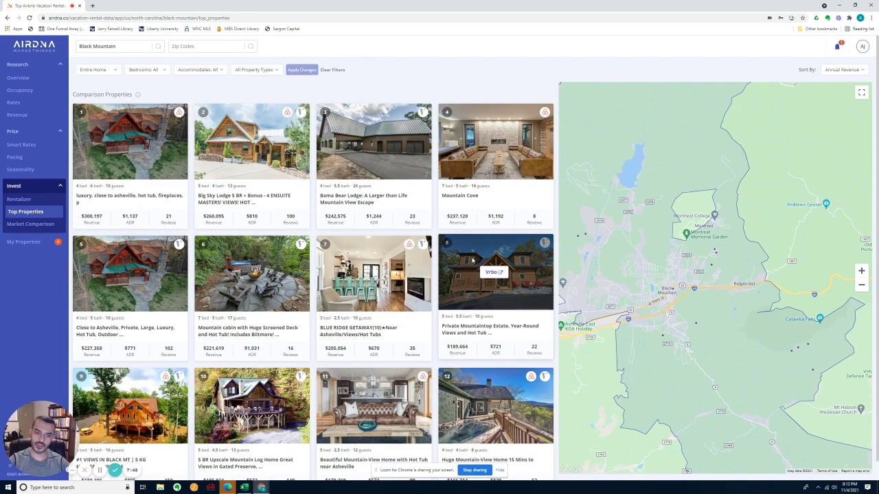
- Review Black Mountain's Top Properties ranked by annual revenue, led by a 4-bed home at $300,197
scroll(473, 342, "down", 1)
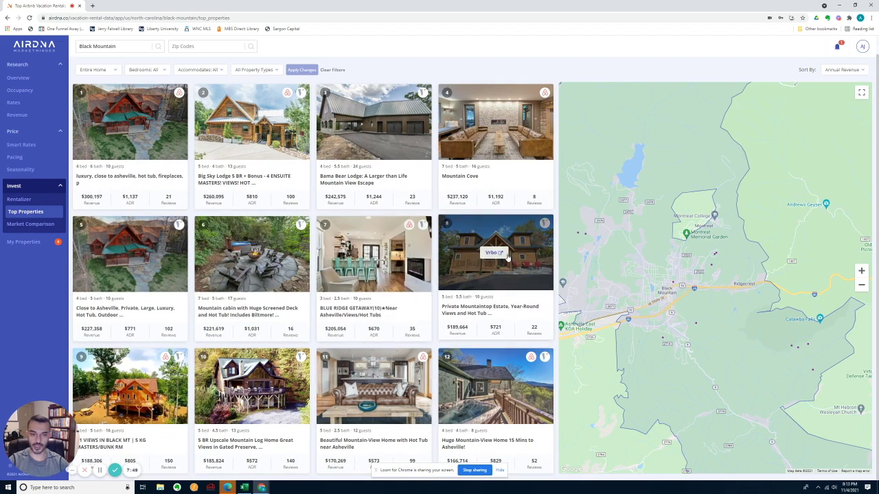
scroll(494, 274, "up", 1)
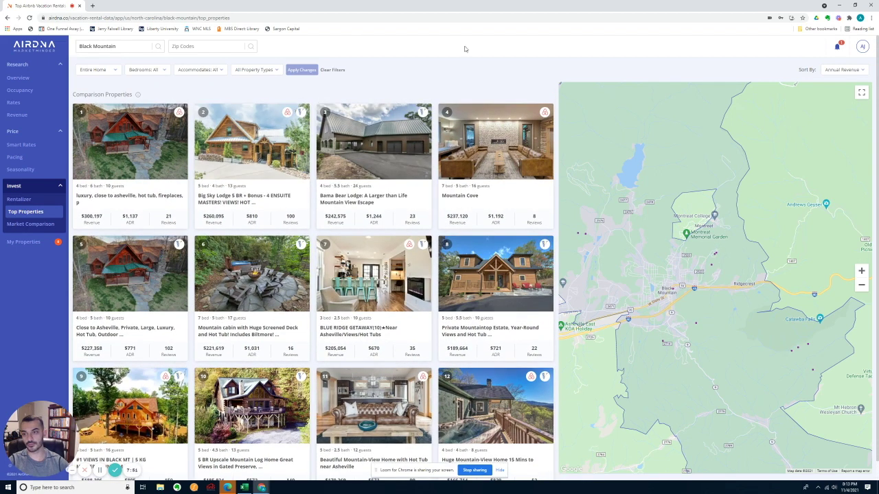
scroll(481, 275, "down", 1)
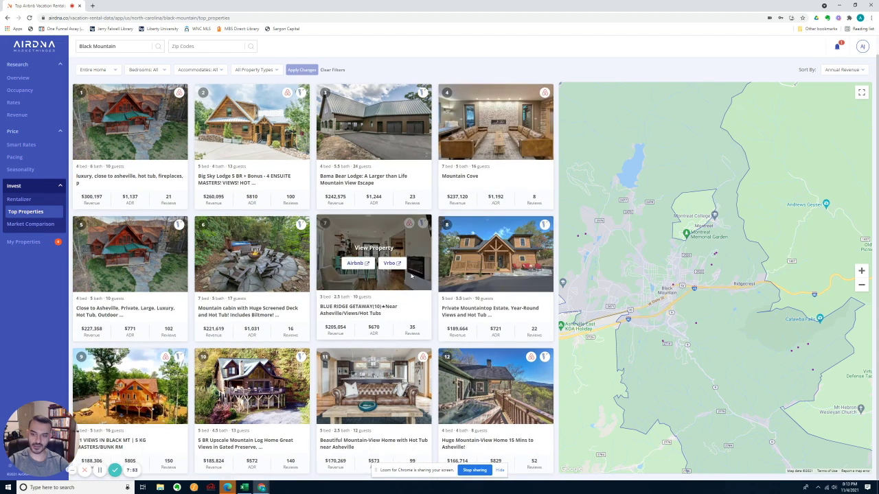
scroll(323, 392, "up", 1)
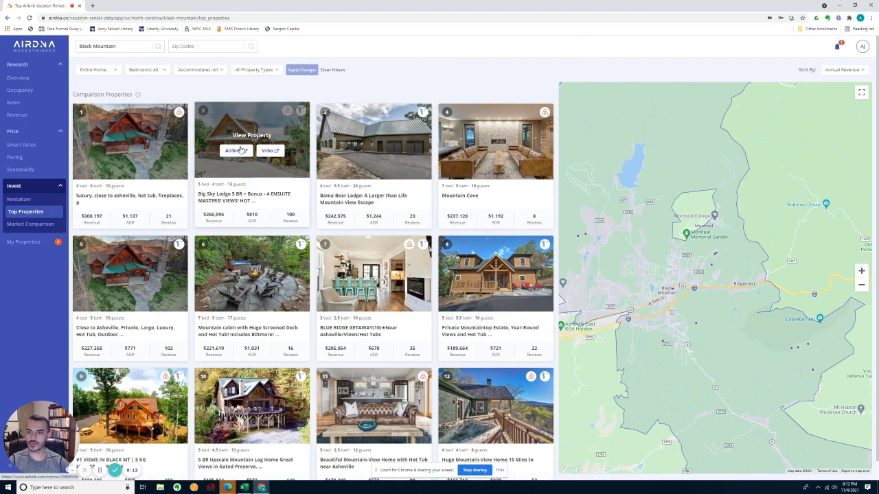
- Open the Big Sky Lodge listing on Airbnb and start browsing its full photo gallery
left_click(235, 150)
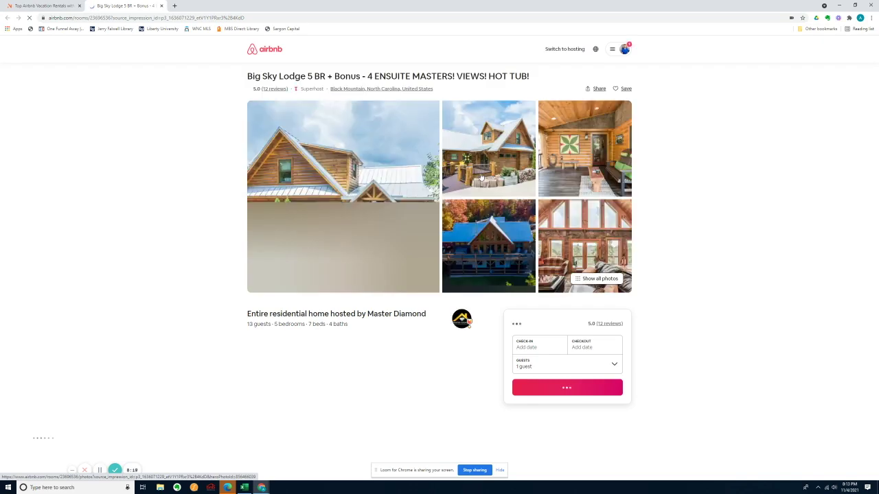
left_click(615, 156)
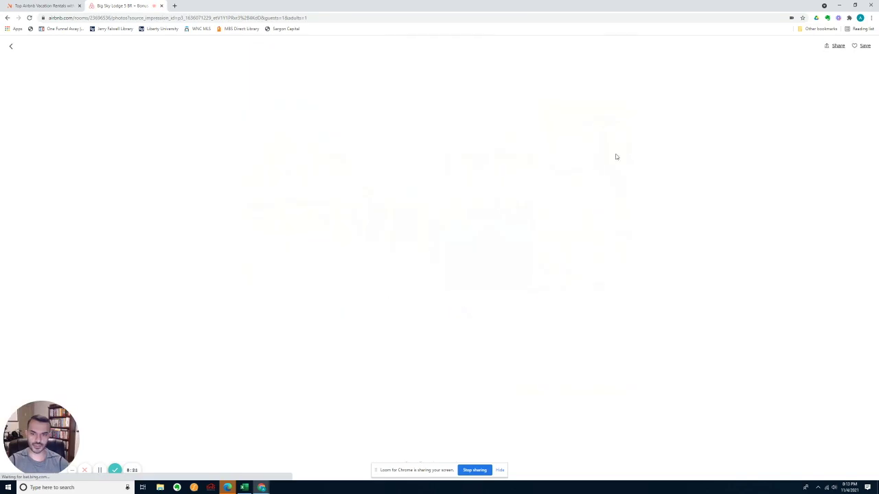
scroll(577, 325, "down", 4)
scroll(544, 336, "down", 11)
scroll(545, 336, "down", 6)
scroll(544, 336, "up", 6)
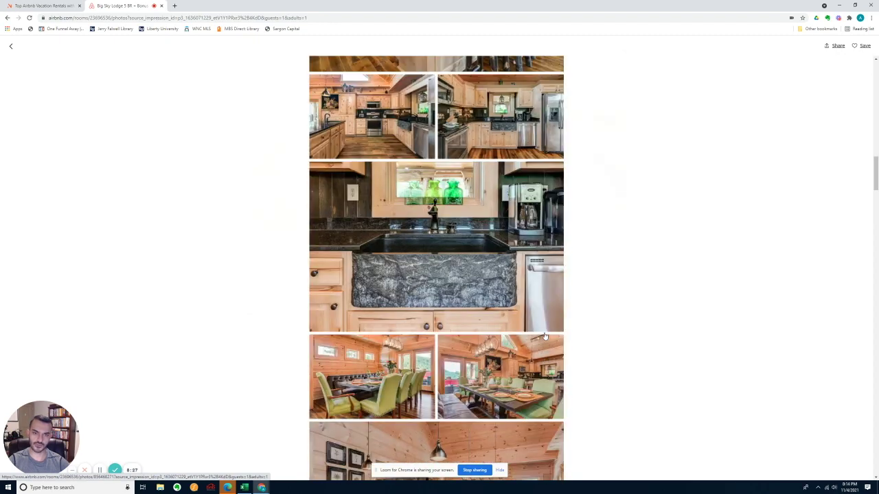
- Scroll through the remaining Big Sky Lodge photos and close the Airbnb tab
scroll(628, 339, "down", 5)
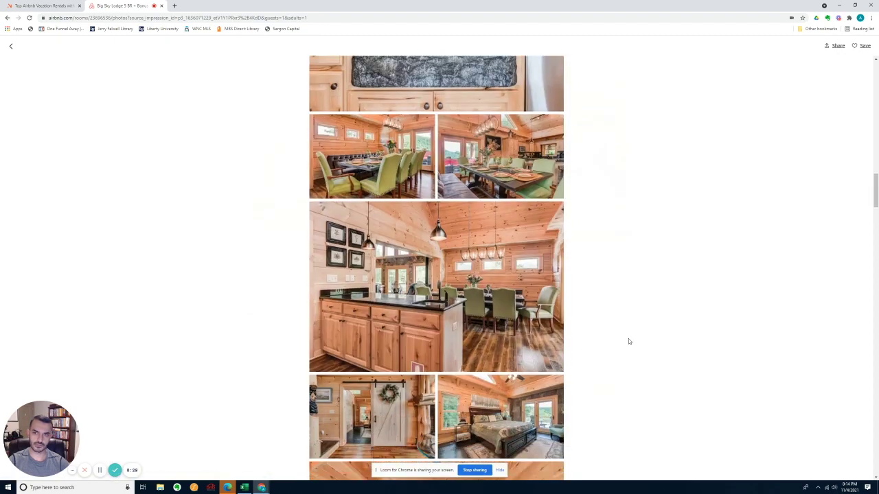
scroll(629, 341, "down", 10)
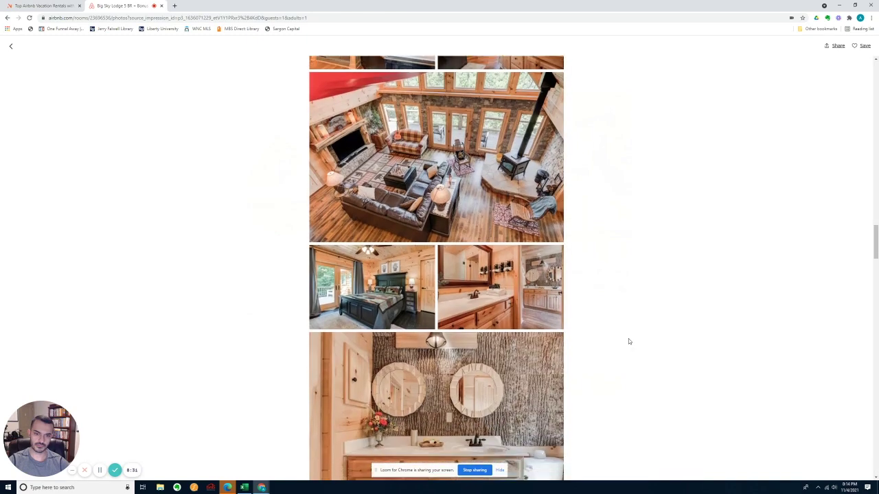
scroll(628, 339, "down", 4)
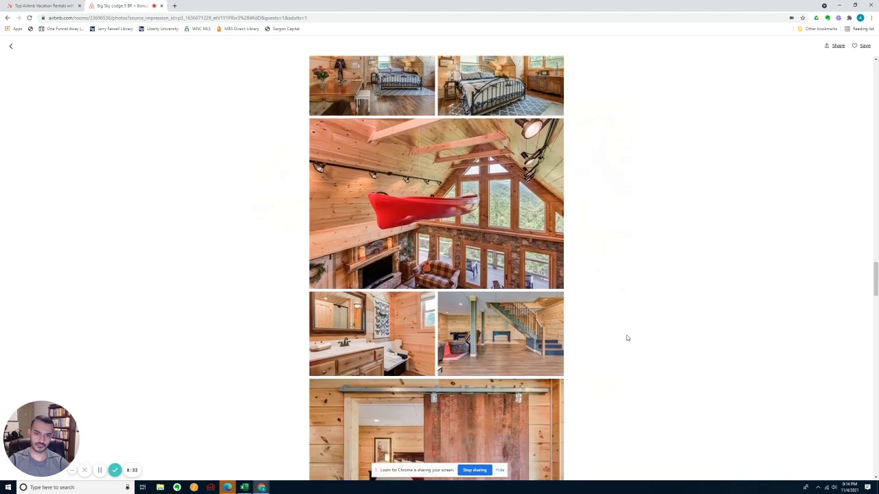
scroll(627, 338, "down", 6)
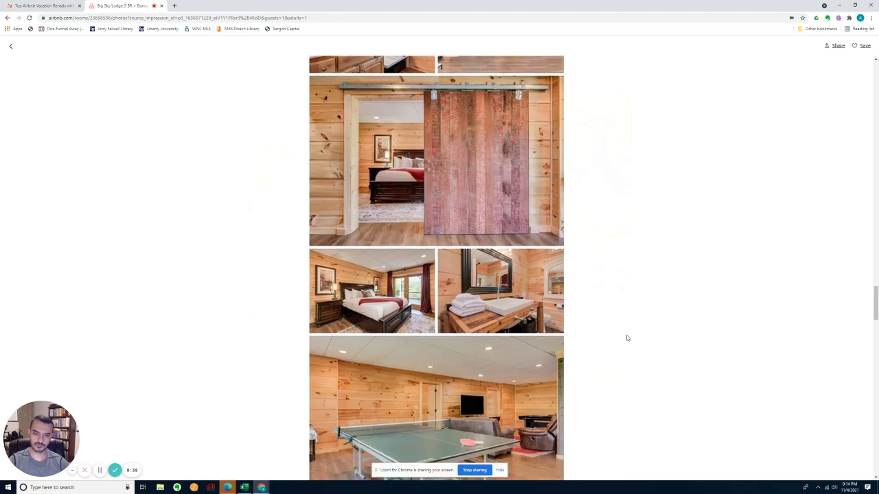
scroll(190, 229, "down", 7)
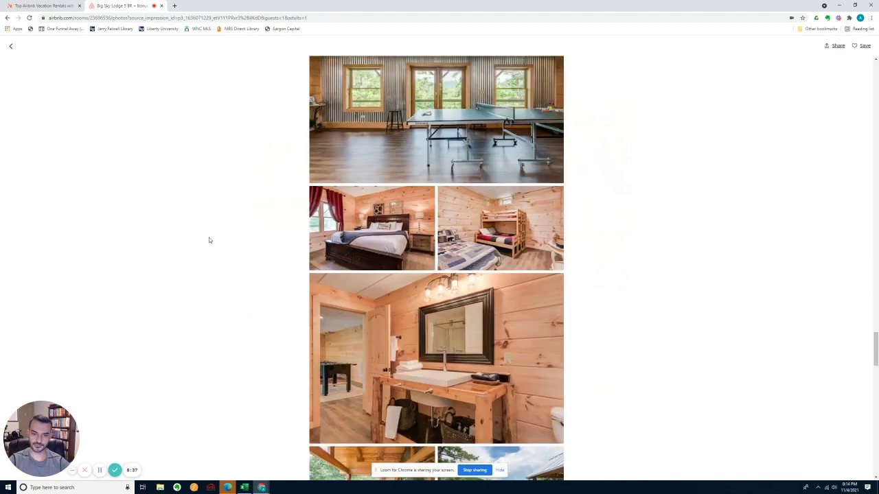
scroll(205, 228, "down", 5)
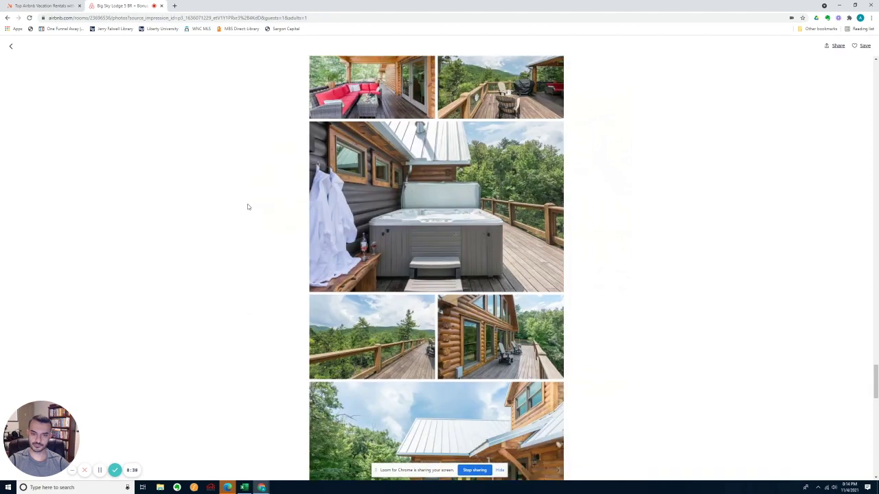
scroll(248, 204, "down", 3)
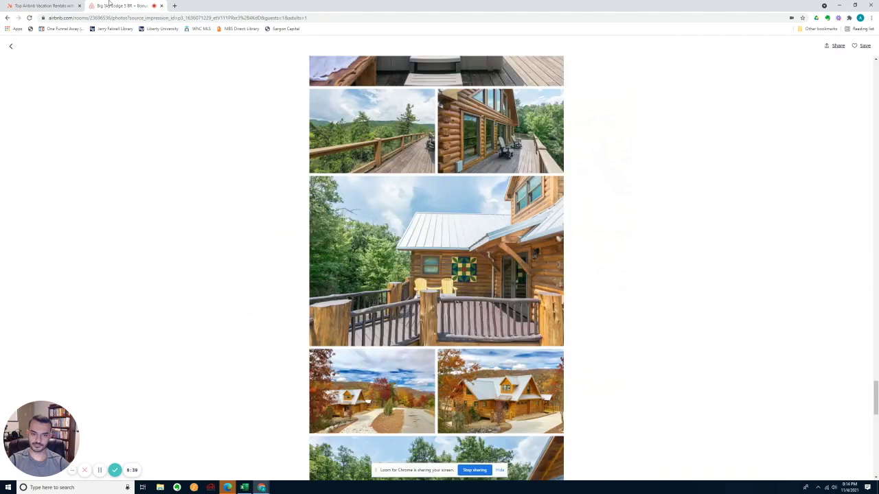
left_click(161, 6)
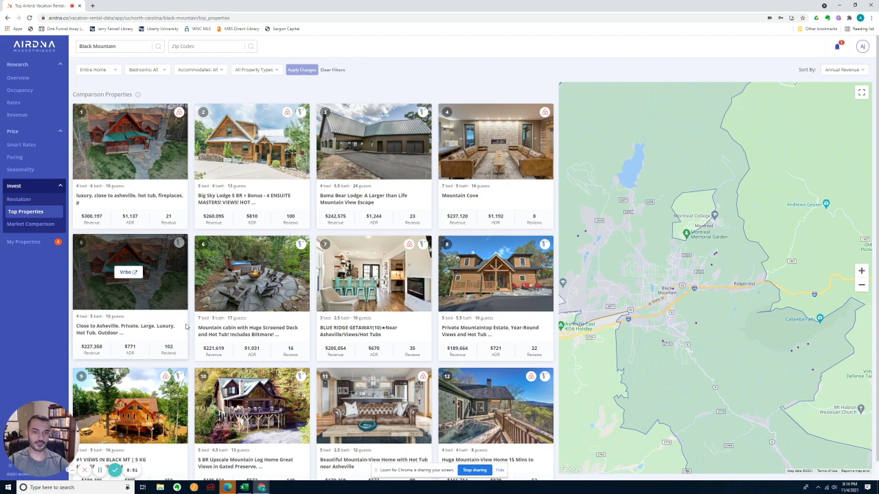
- Zoom the map out around Black Mountain, then collapse and re-expand the Research sidebar pages
scroll(716, 279, "down", 1)
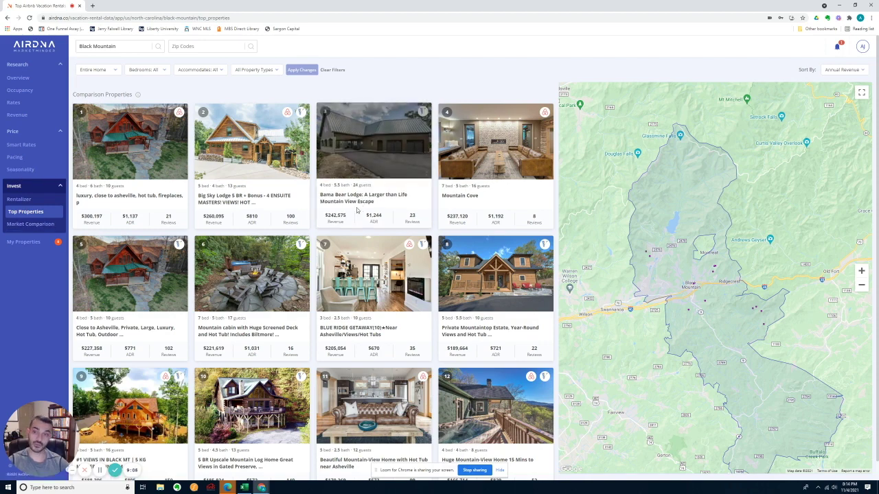
left_click(32, 68)
left_click(32, 68)
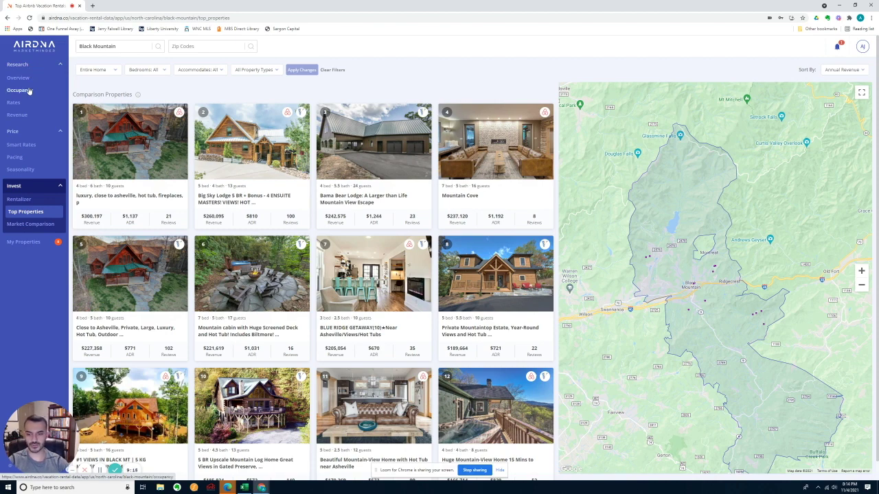
- Filter Black Mountain seasonality to 3-bedroom homes accommodating 6 guests, giving $150 RevPAR
left_click(20, 170)
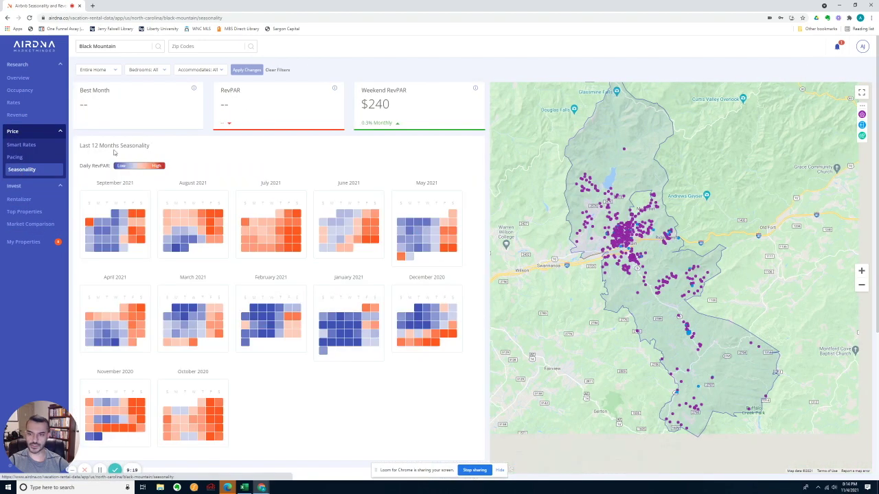
left_click(141, 70)
left_click_drag(133, 87, 160, 87)
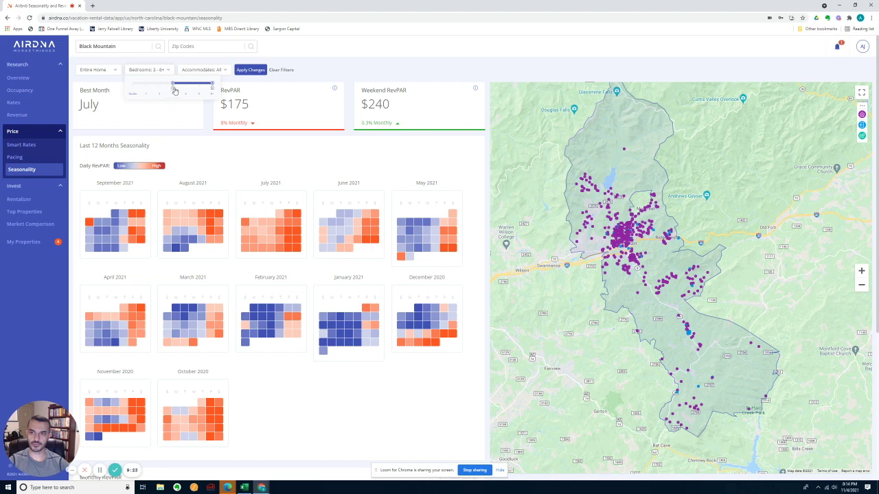
left_click(184, 70)
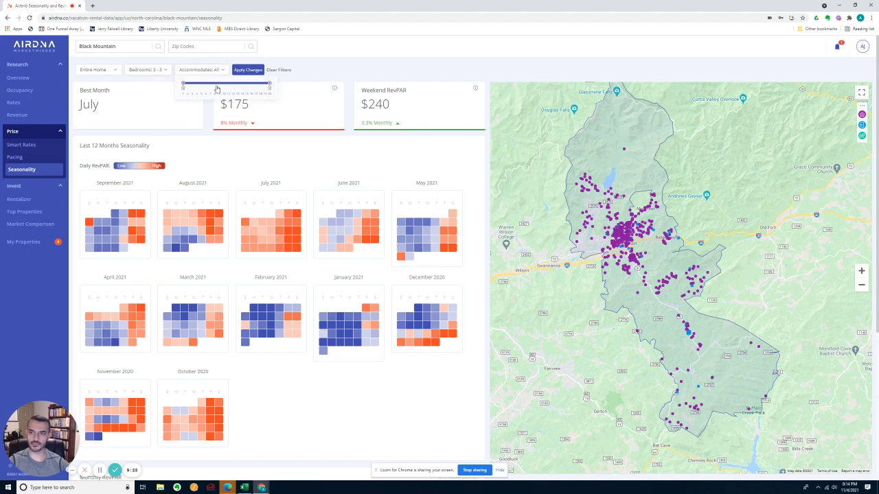
left_click_drag(197, 90, 203, 91)
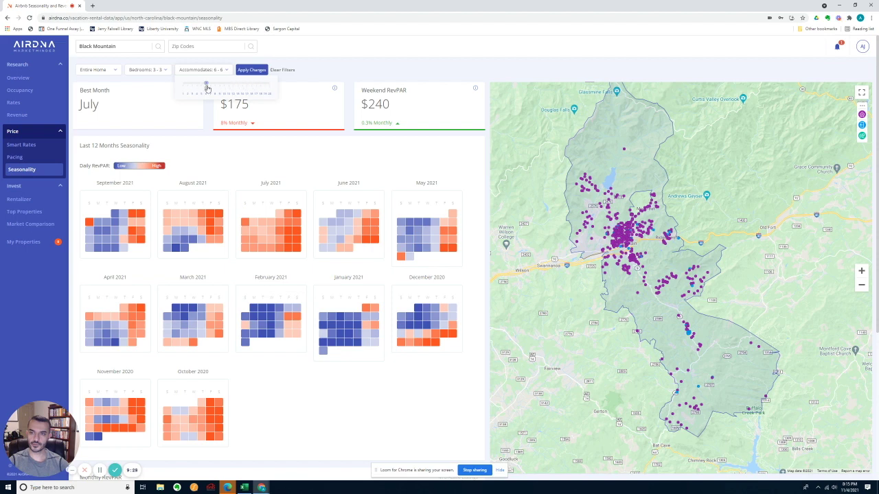
left_click(252, 70)
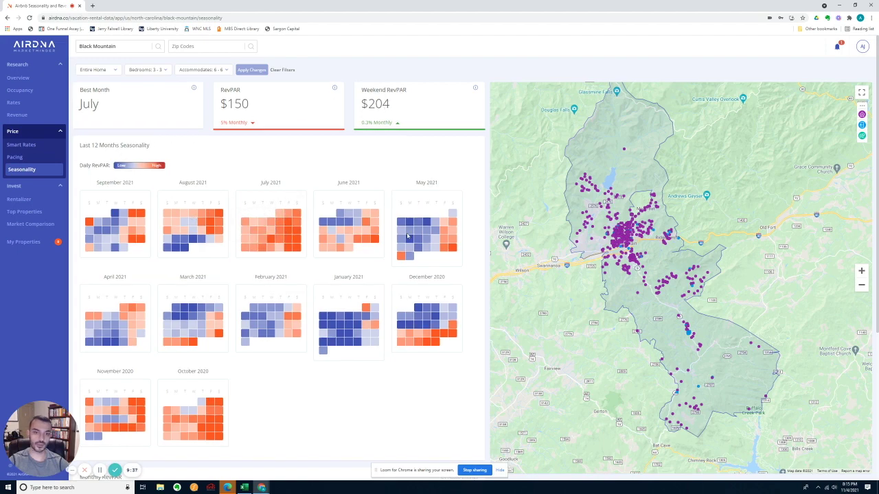
- Read daily RevPAR values on the filtered seasonality heatmaps, which name July the best month
scroll(381, 296, "down", 3)
scroll(381, 297, "up", 2)
scroll(381, 299, "up", 2)
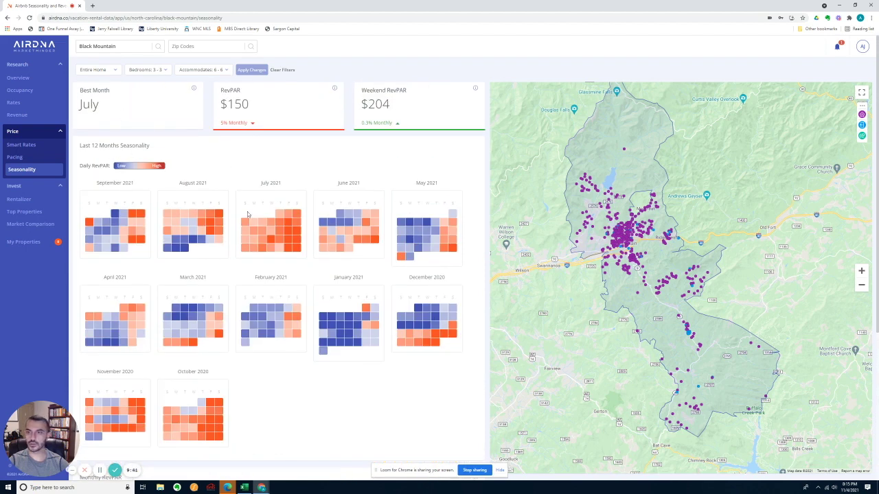
scroll(251, 267, "down", 1)
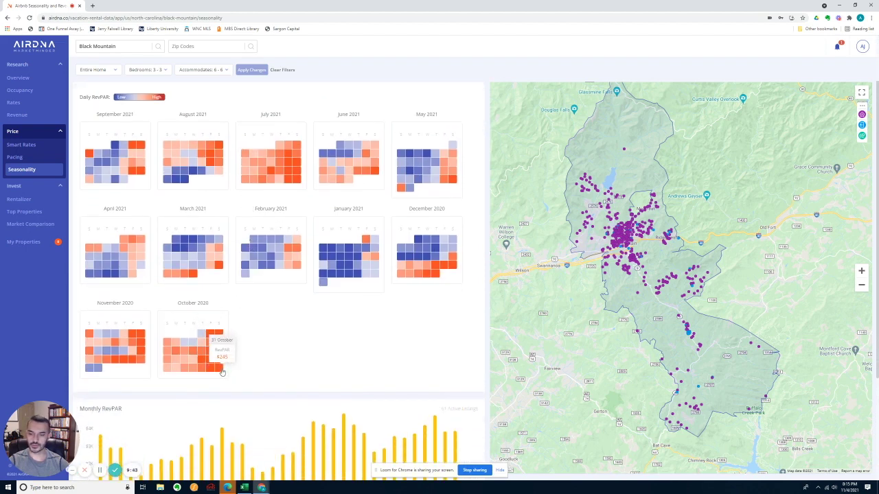
mouse_move(218, 359)
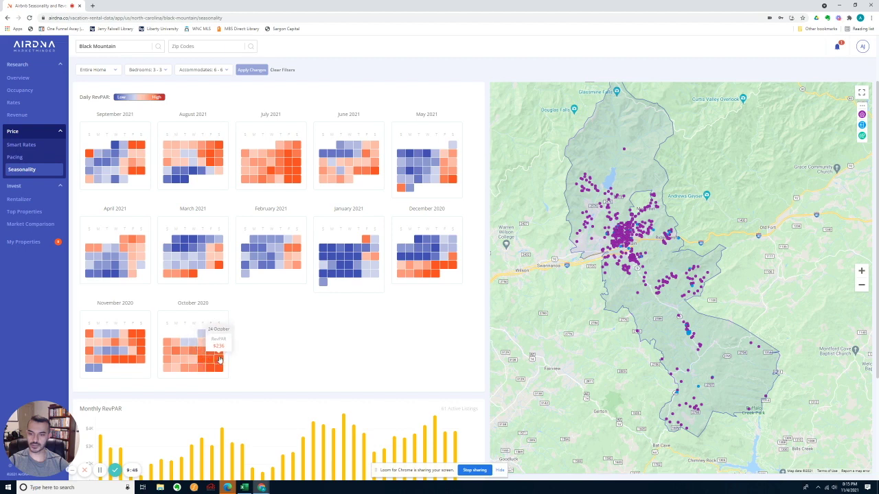
mouse_move(121, 146)
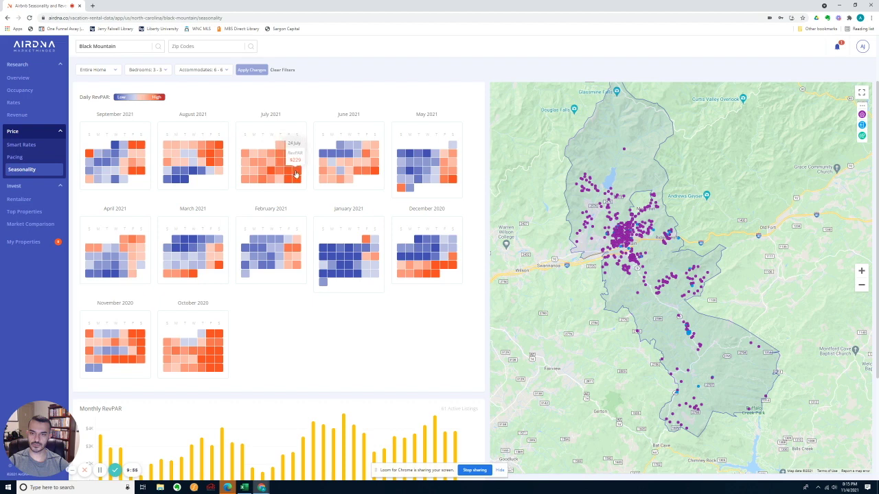
- Collapse the Research pages in the sidebar, keeping the October 2020–September 2021 heatmaps visible
scroll(250, 363, "down", 2)
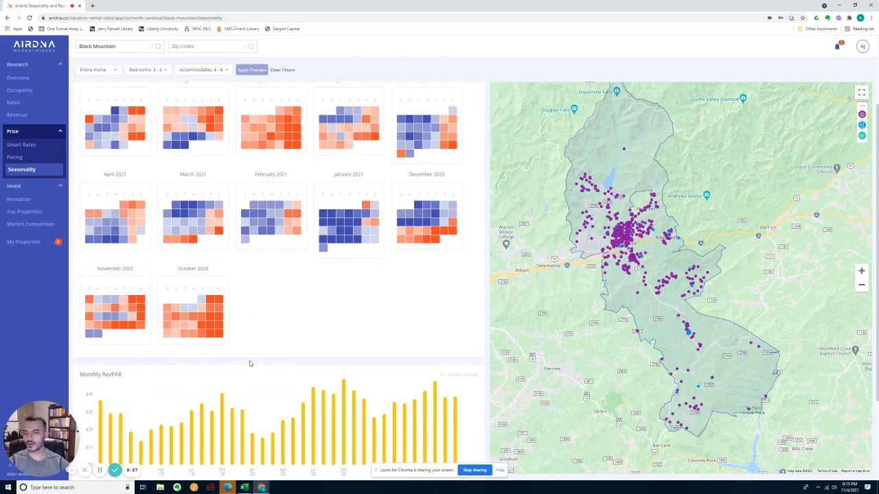
scroll(250, 363, "down", 2)
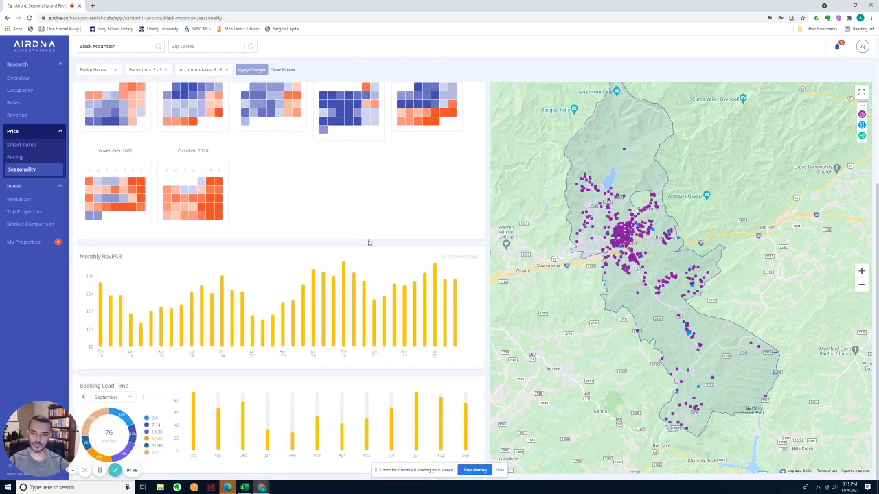
scroll(455, 283, "up", 4)
scroll(455, 289, "up", 1)
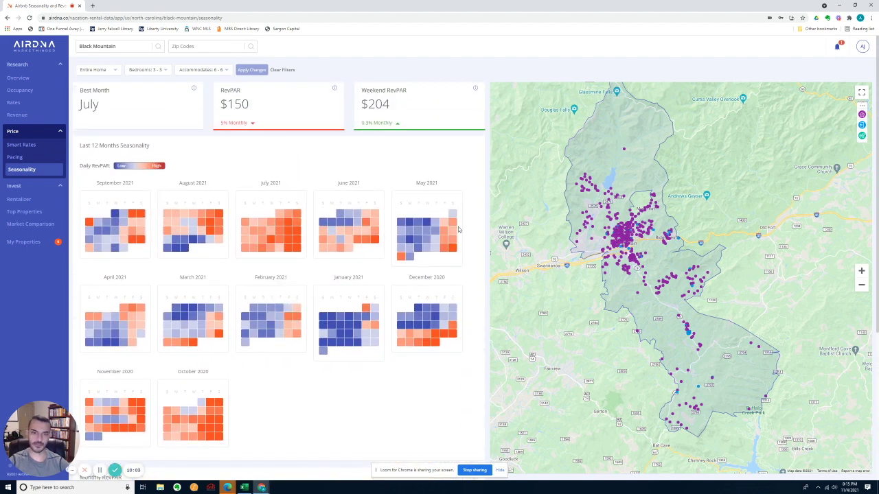
left_click(17, 64)
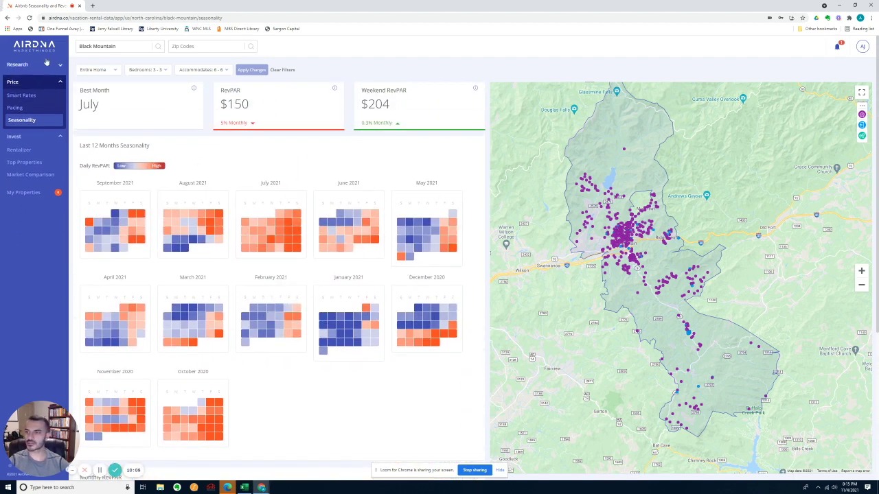